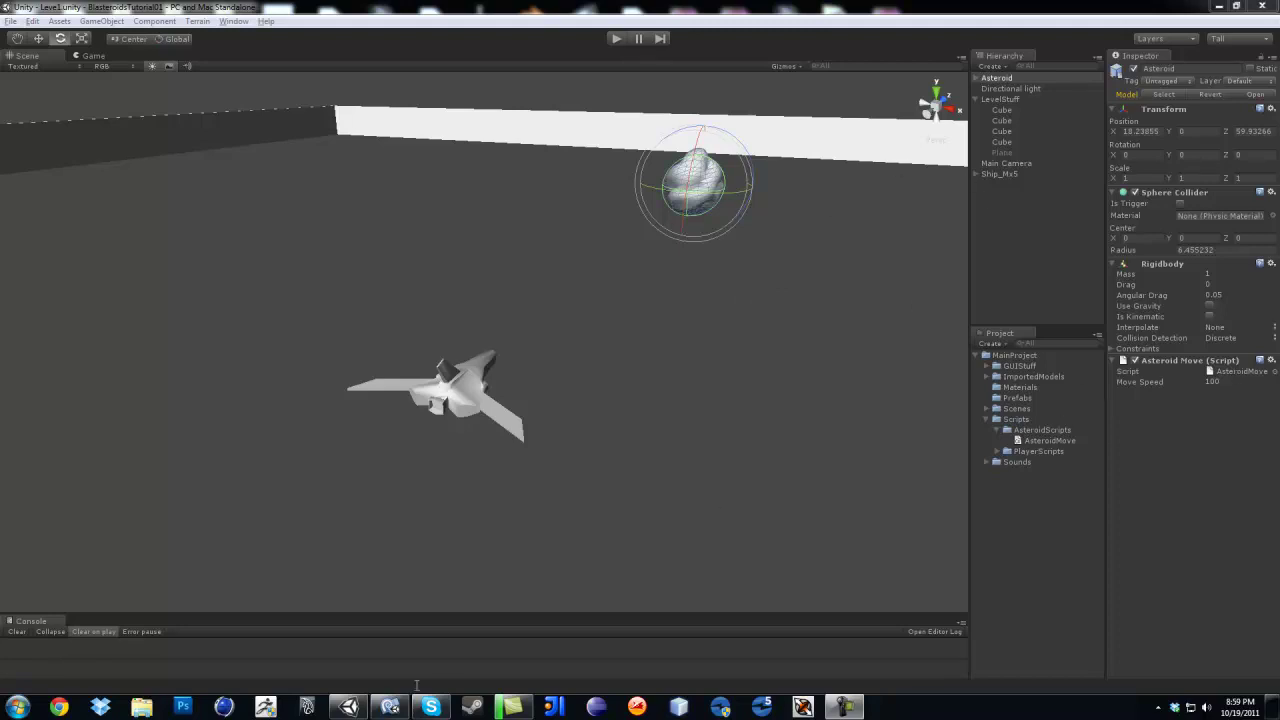
Step: Bring the AsteroidMove.cs script to the front in MonoDevelop
{"action": "left_click", "coordinate": [390, 706]}
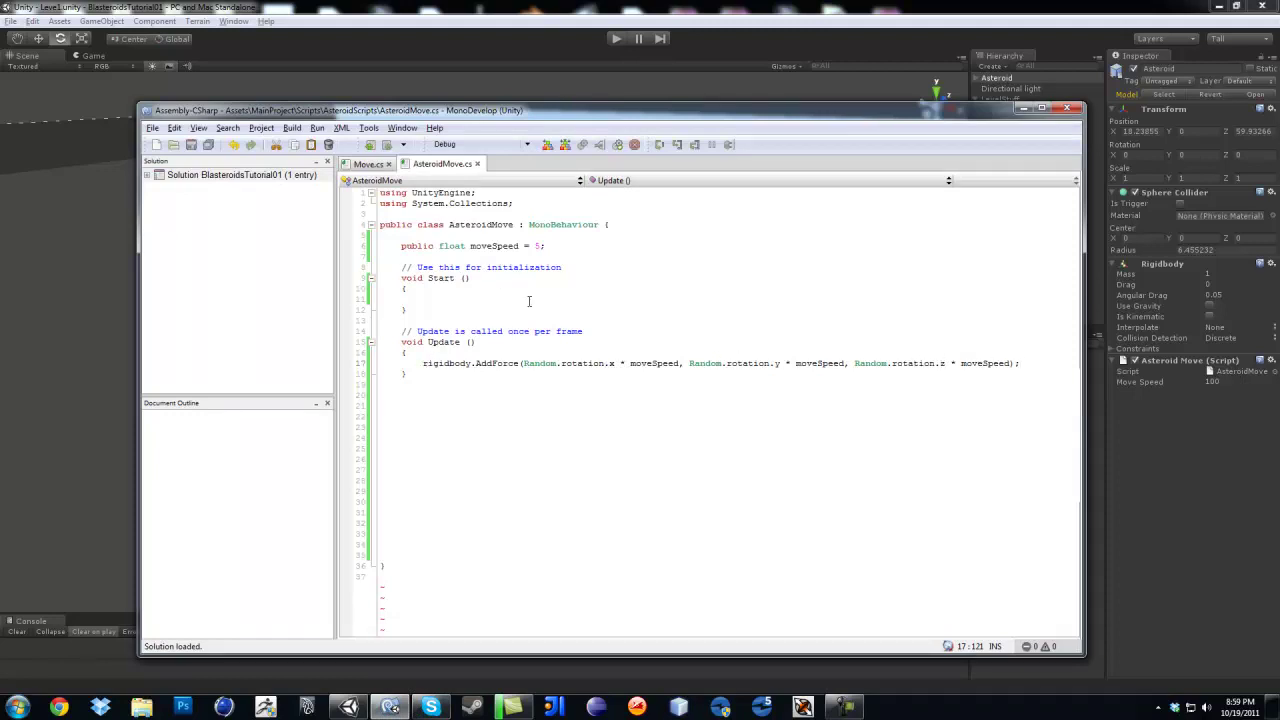
Step: Duplicate the AddForce line onto a new line below it
{"action": "left_click_drag", "start_coordinate": [1022, 365], "coordinate": [423, 362]}
{"action": "key", "text": "ctrl+c"}
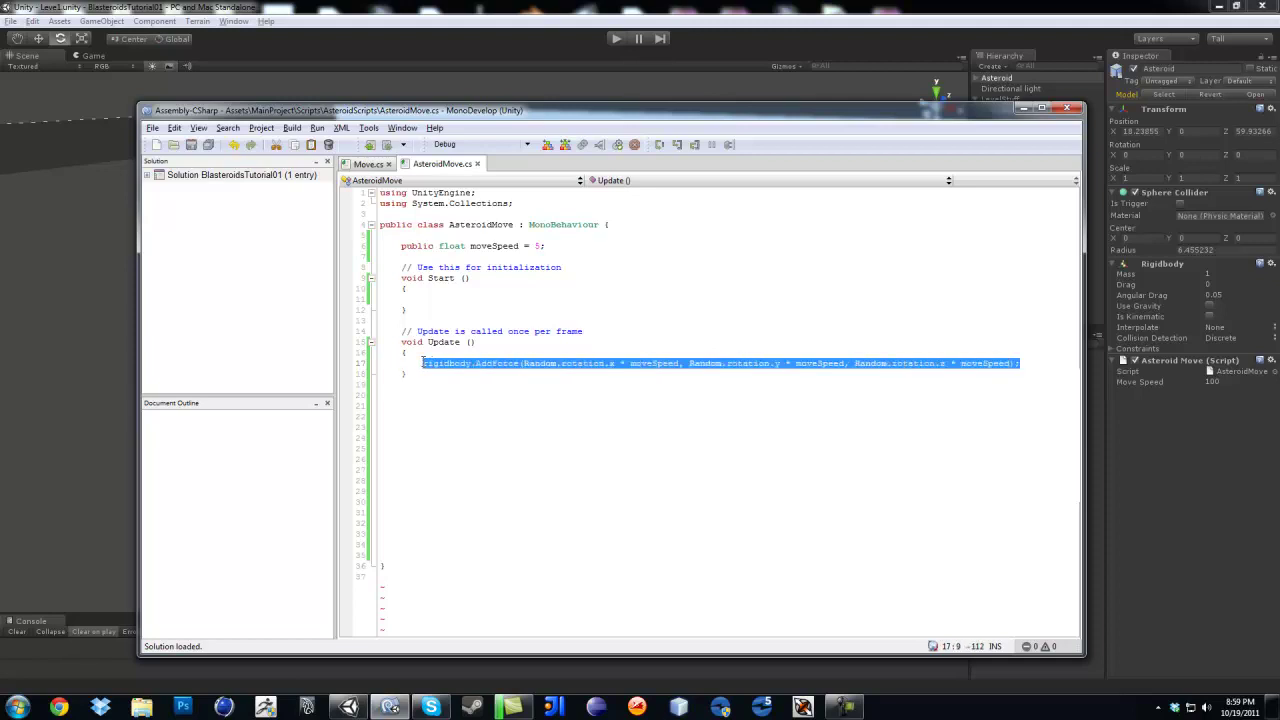
{"action": "left_click", "coordinate": [1033, 365]}
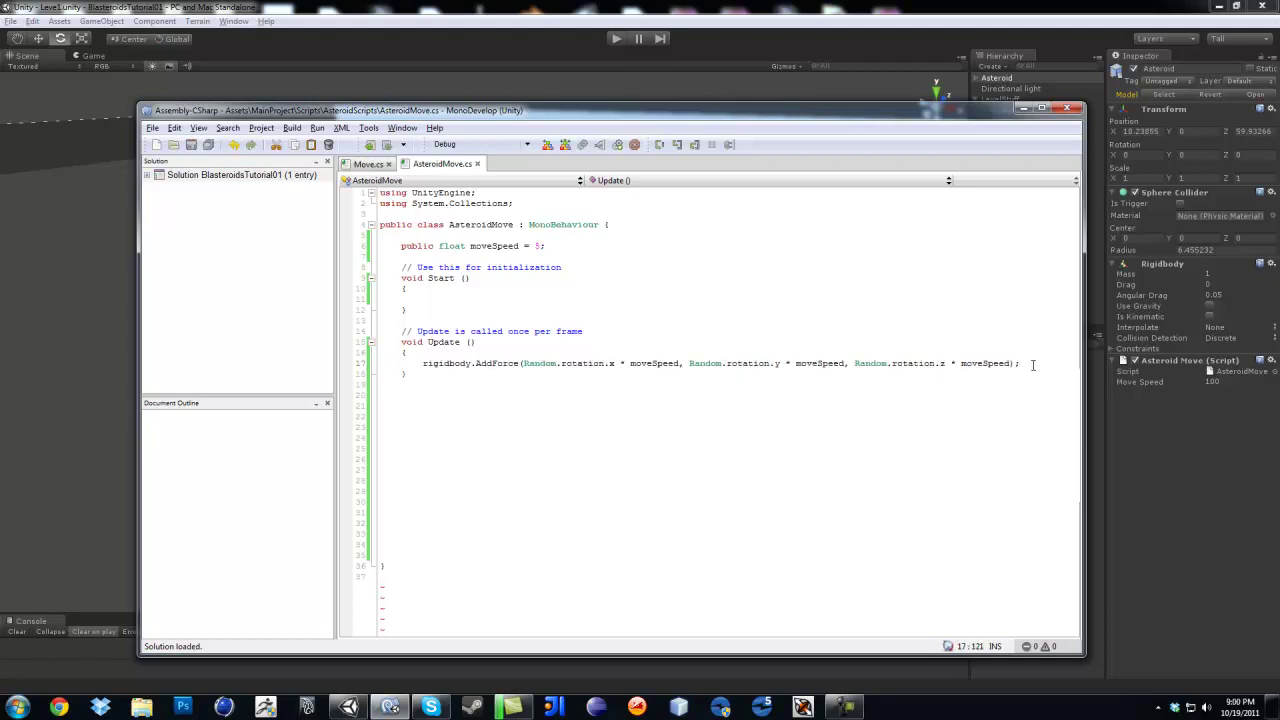
{"action": "key", "text": "Return"}
{"action": "key", "text": "ctrl+v"}
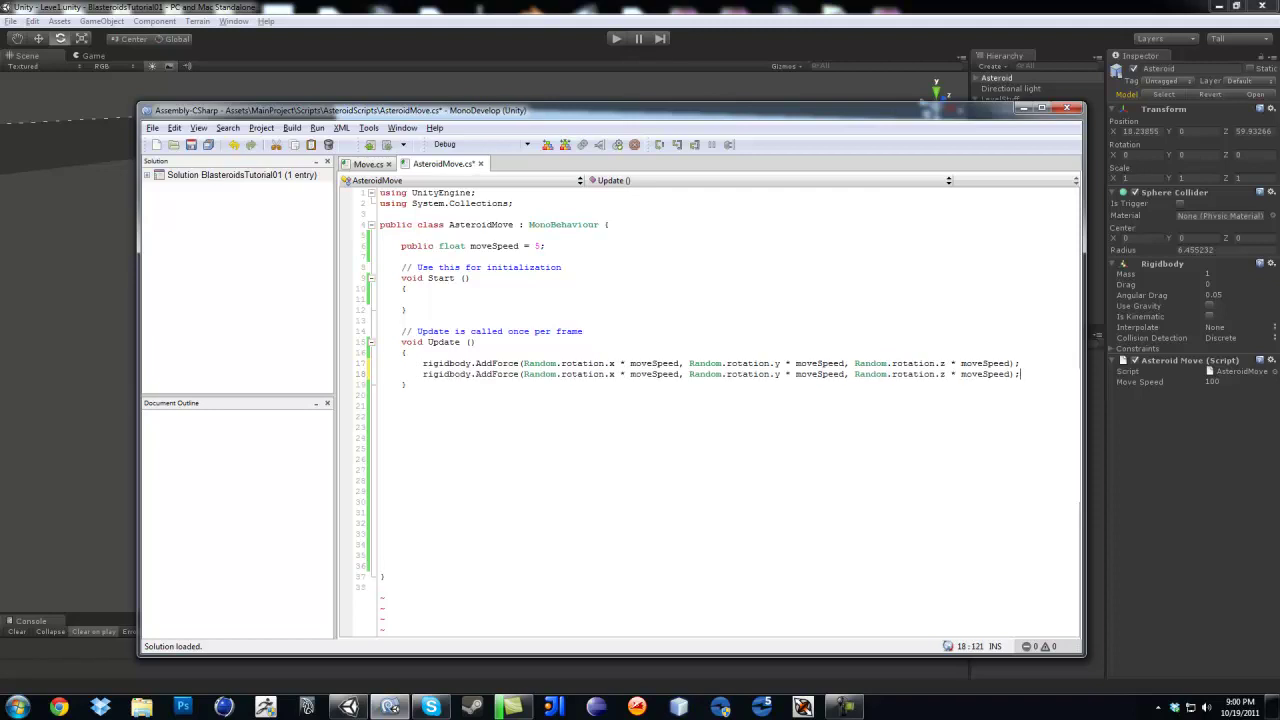
Step: Declare a public float rotateSpeed field below moveSpeed
{"action": "left_click", "coordinate": [576, 250]}
{"action": "key", "text": "Return"}
{"action": "type", "text": "public fl"}
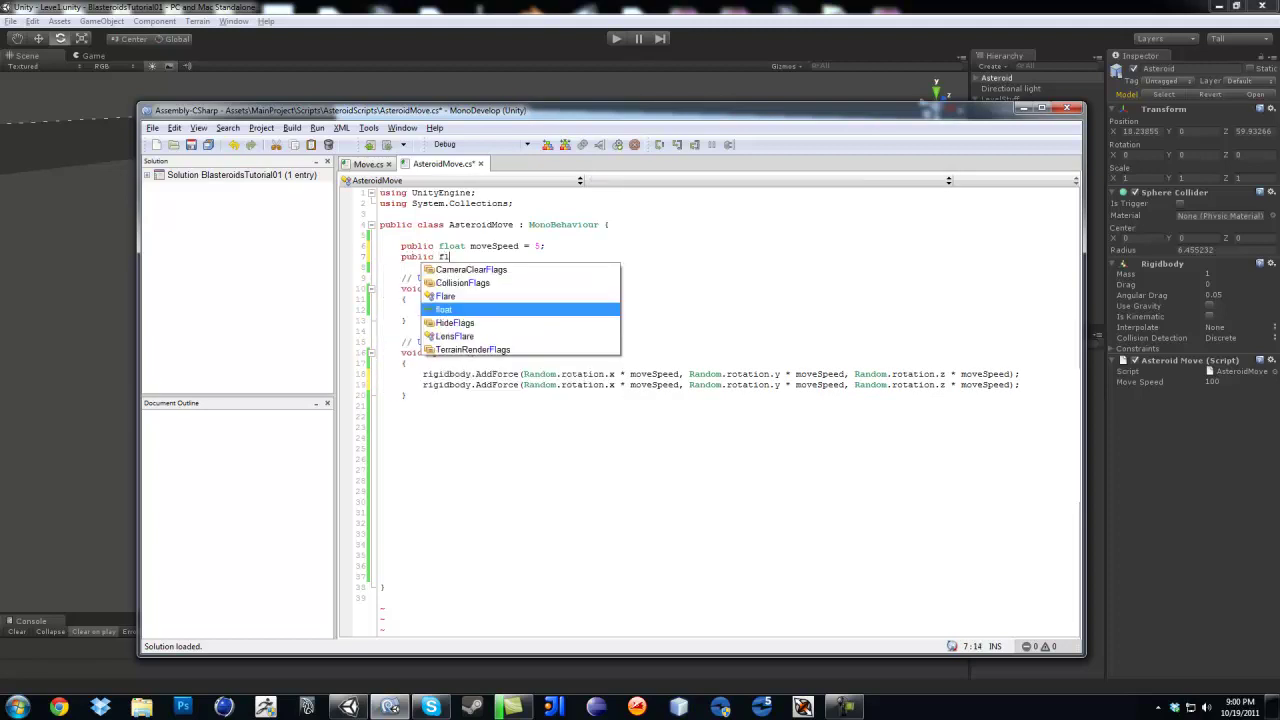
{"action": "key", "text": "Return"}
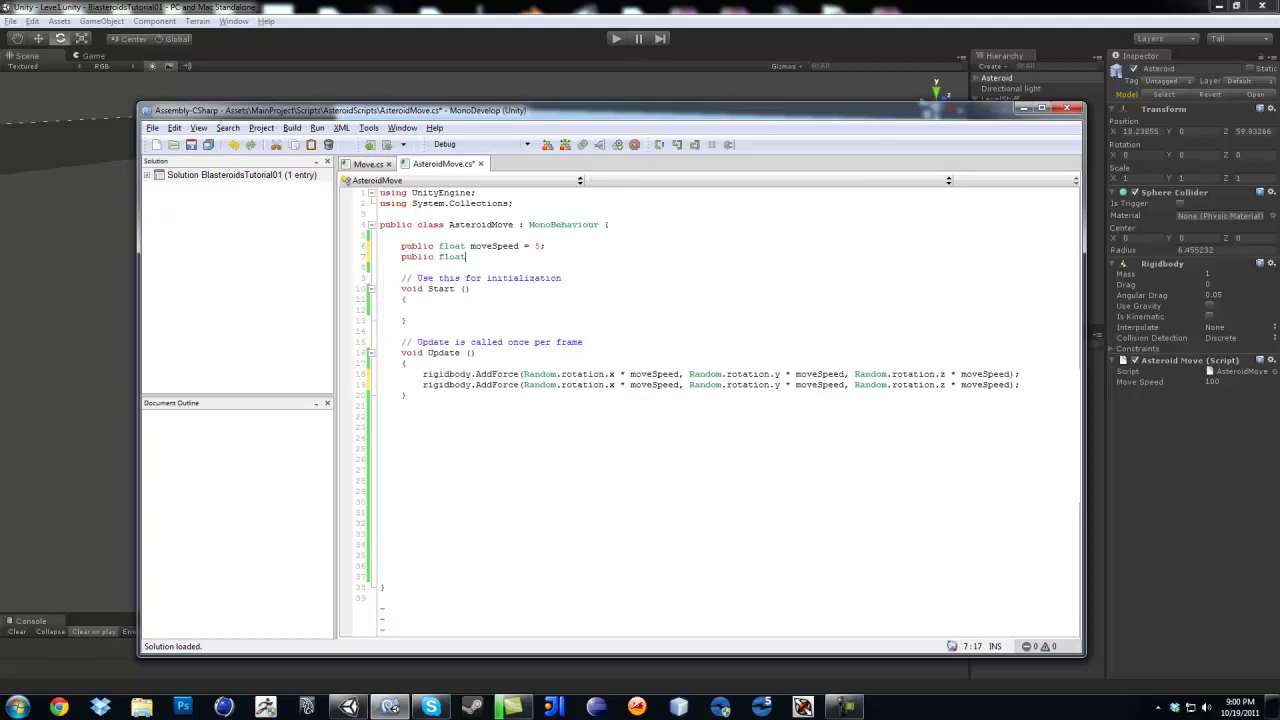
{"action": "type", "text": "rotateSpeed = 30;"}
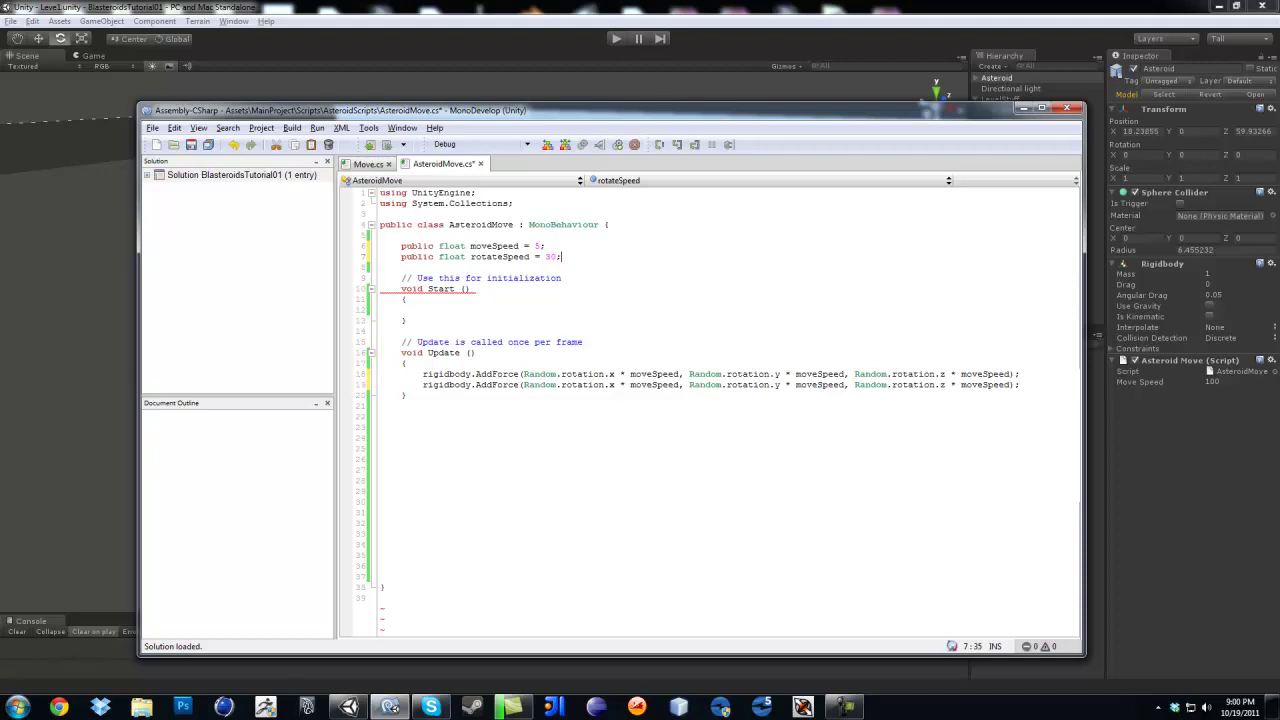
Step: Replace moveSpeed with rotateSpeed in the x, y and z terms of the copied line
{"action": "double_click", "coordinate": [498, 257]}
{"action": "key", "text": "ctrl+c"}
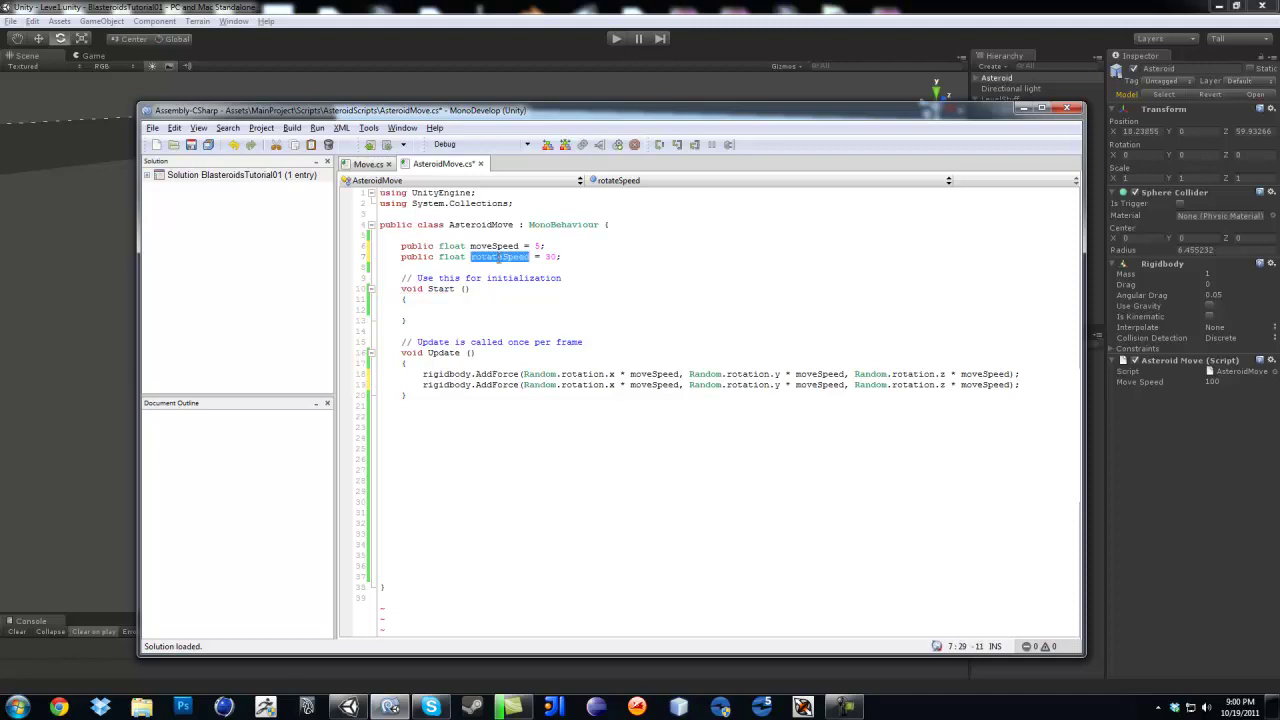
{"action": "double_click", "coordinate": [652, 385]}
{"action": "key", "text": "ctrl+v"}
{"action": "double_click", "coordinate": [826, 385]}
{"action": "key", "text": "ctrl+v"}
{"action": "double_click", "coordinate": [1000, 385]}
{"action": "key", "text": "ctrl+v"}
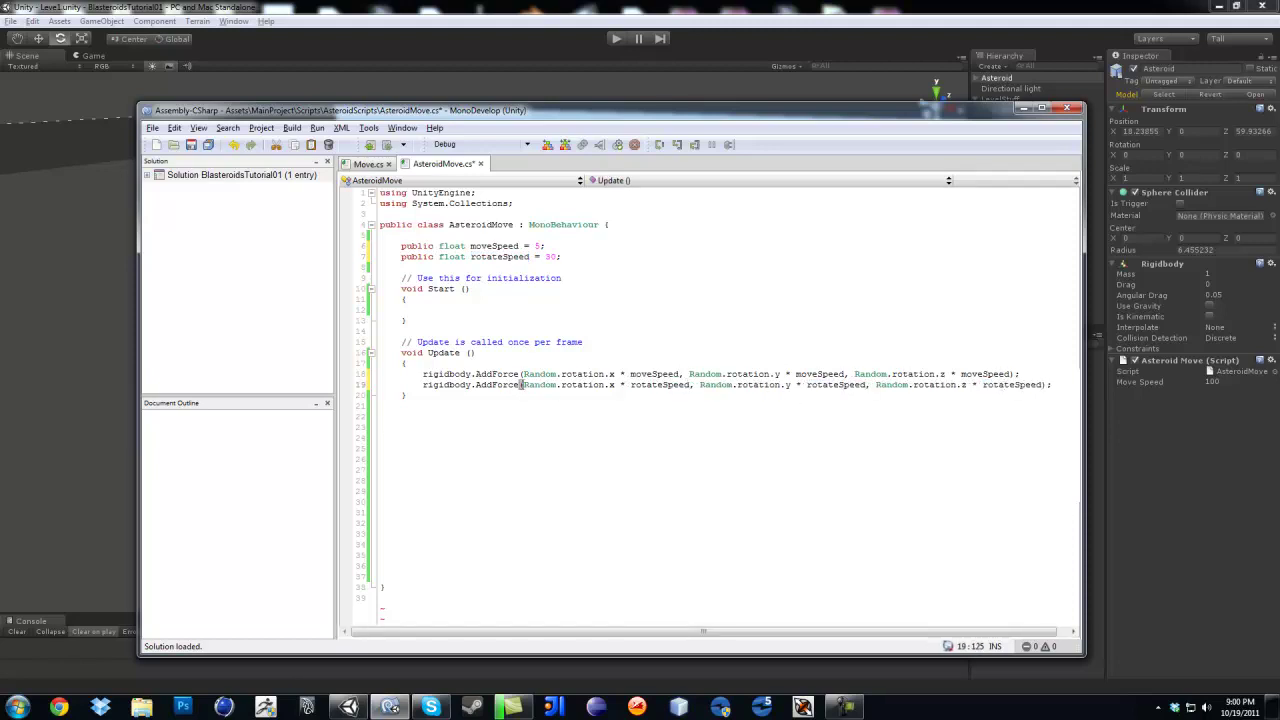
Step: Change the copied call to AddTorque, save the script and return to Unity
{"action": "left_click", "coordinate": [519, 385]}
{"action": "key", "text": "BackSpace"}
{"action": "key", "text": "BackSpace"}
{"action": "key", "text": "BackSpace"}
{"action": "key", "text": "BackSpace"}
{"action": "key", "text": "BackSpace"}
{"action": "key", "text": "BackSpace"}
{"action": "key", "text": "BackSpace"}
{"action": "key", "text": "BackSpace"}
{"action": "key", "text": "BackSpace"}
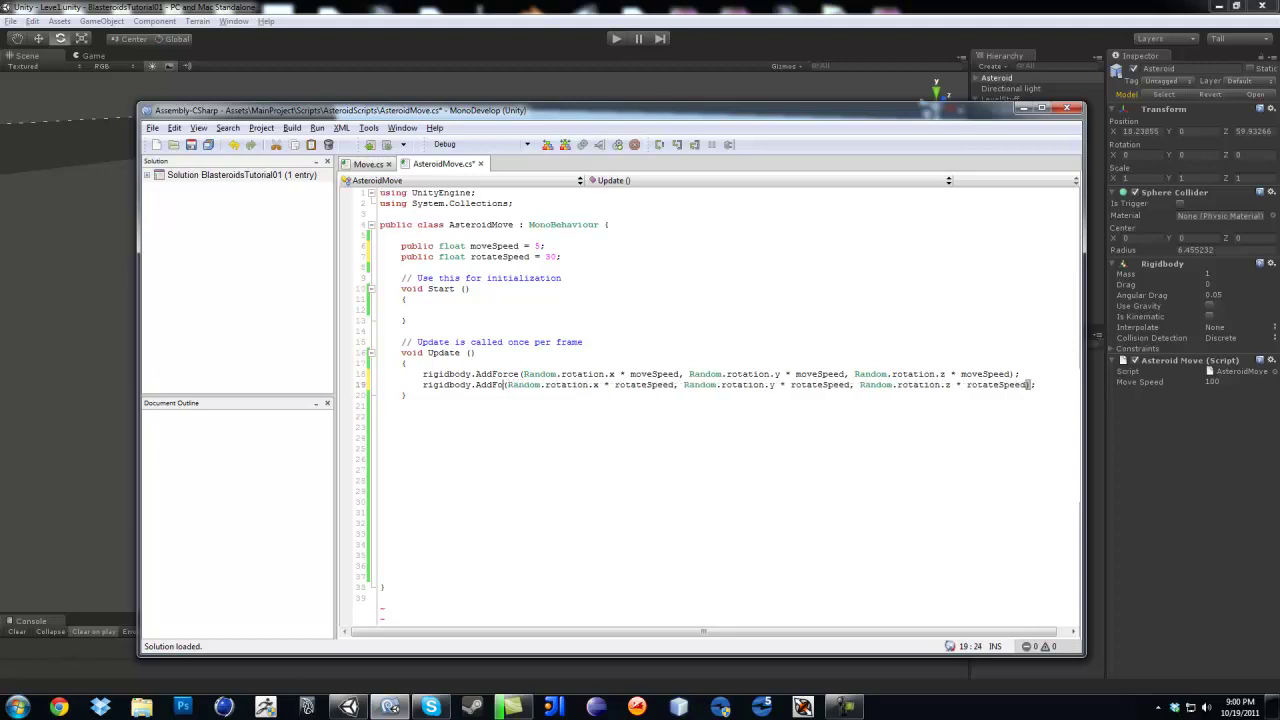
{"action": "type", "text": ".add"}
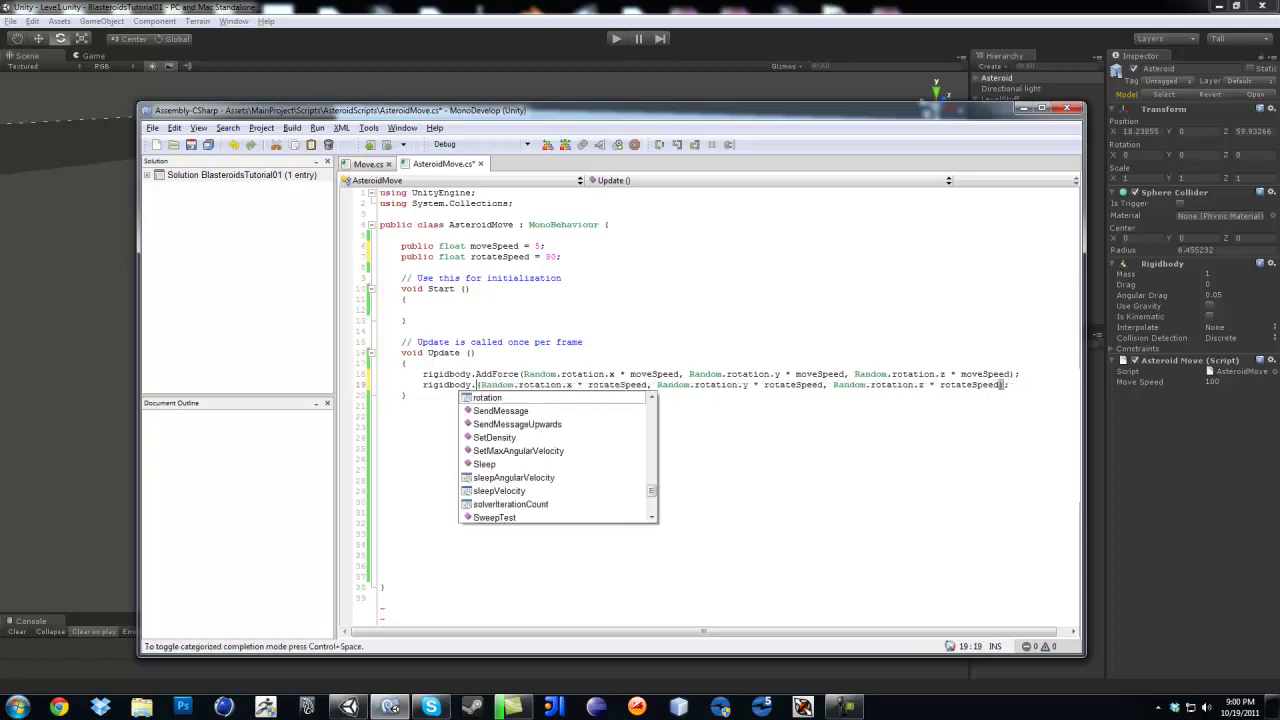
{"action": "key", "text": "Down"}
{"action": "key", "text": "Down"}
{"action": "key", "text": "Down"}
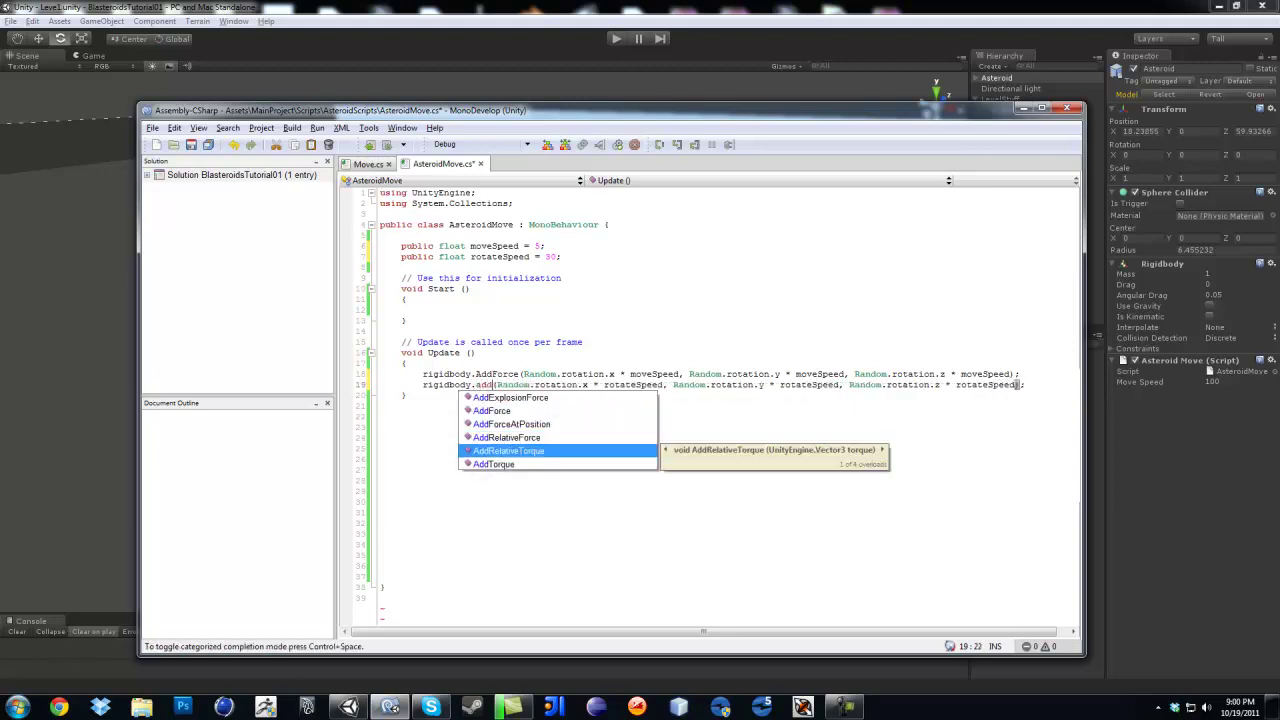
{"action": "key", "text": "Return"}
{"action": "key", "text": "ctrl+s"}
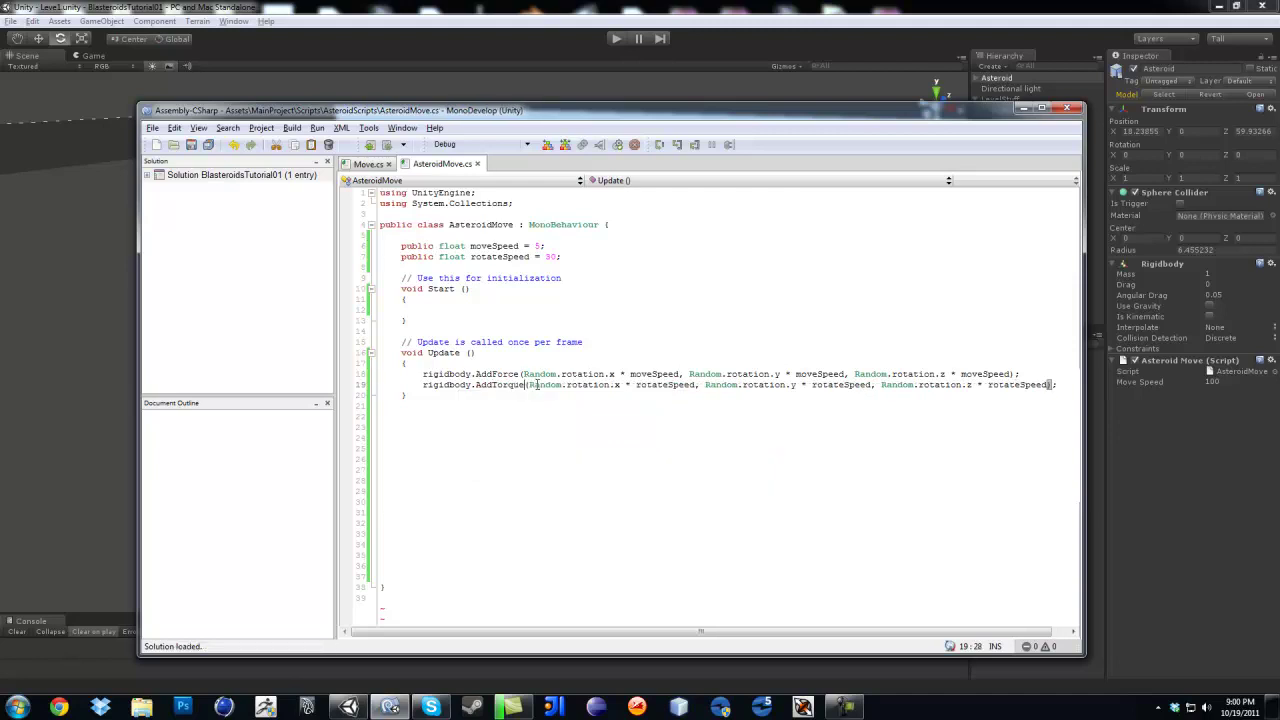
{"action": "left_click", "coordinate": [619, 9]}
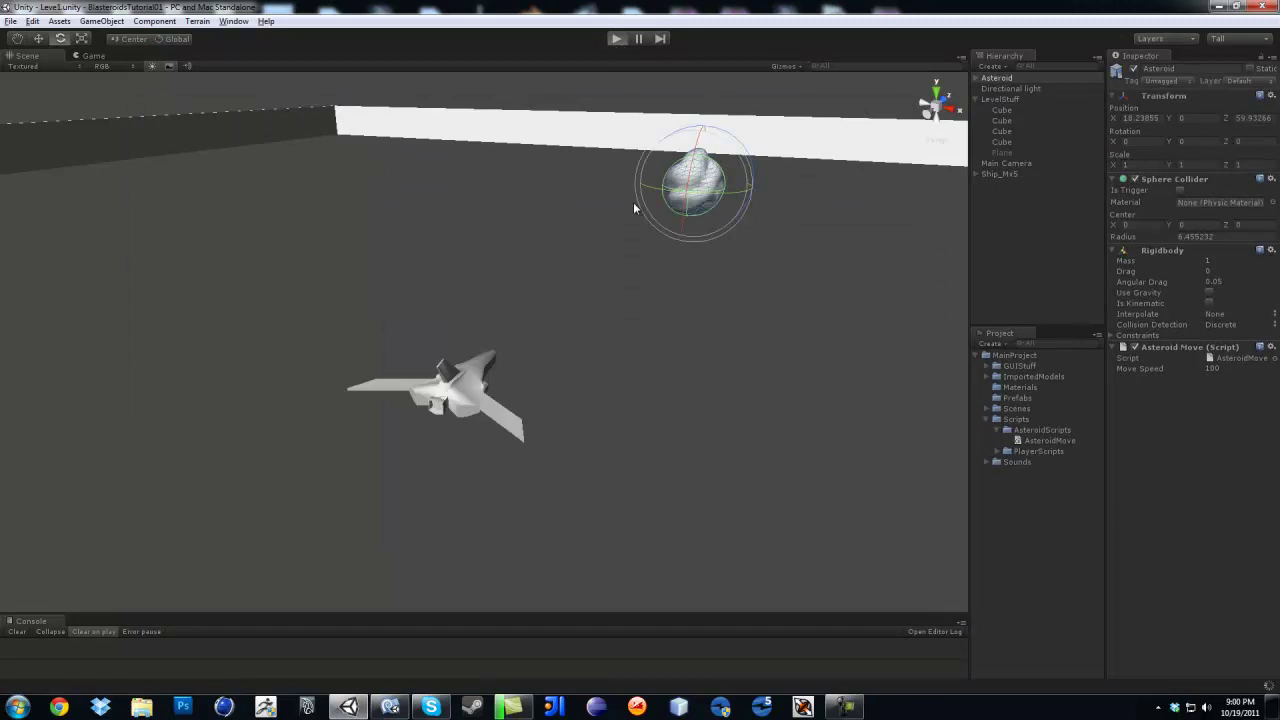
Step: Play the scene to watch the asteroid drift and spin at Rotate Speed 30, then stop
{"action": "key", "text": "ctrl+p"}
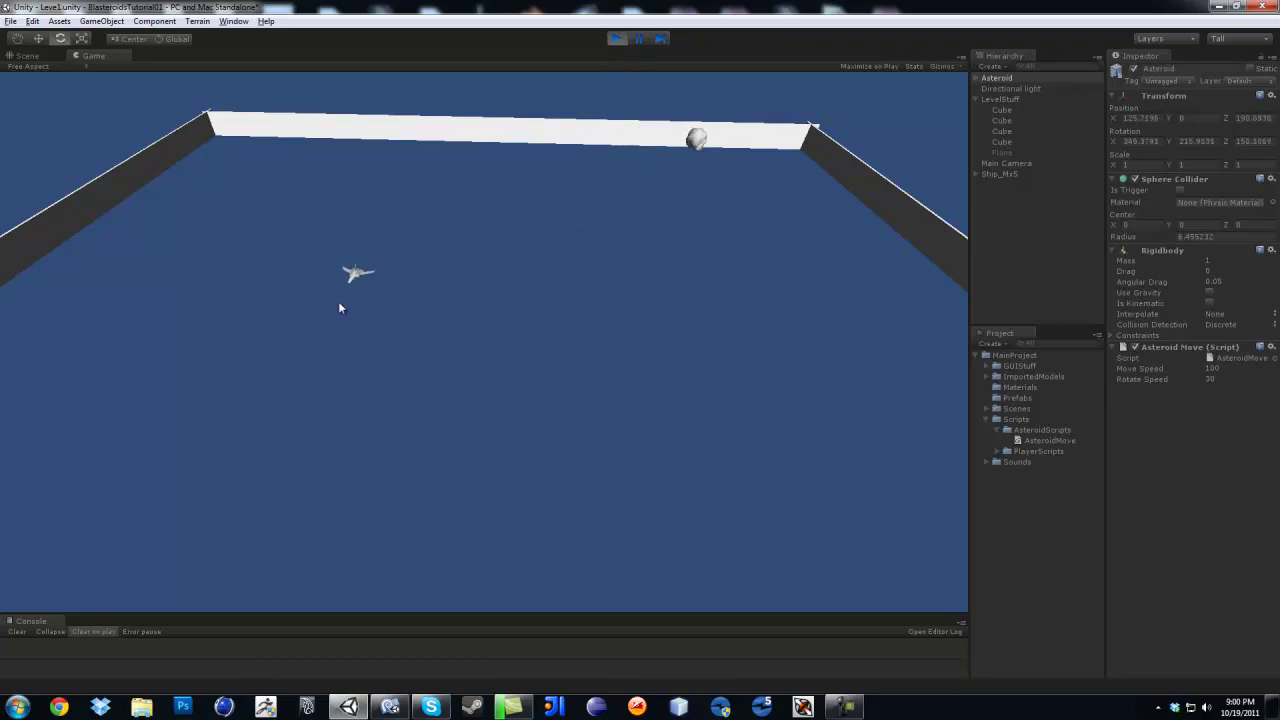
{"action": "left_click", "coordinate": [615, 38]}
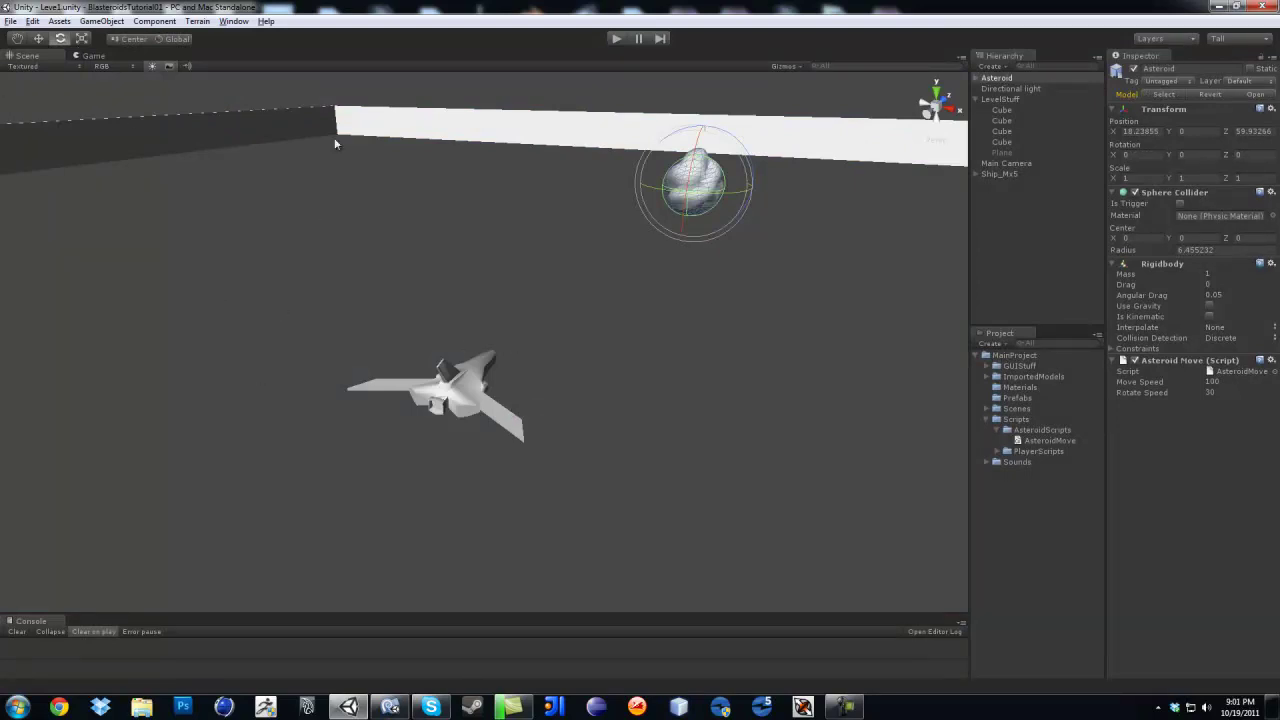
Step: Import all items of the Skyboxes standard package via Assets > Import Package
{"action": "left_click", "coordinate": [60, 22]}
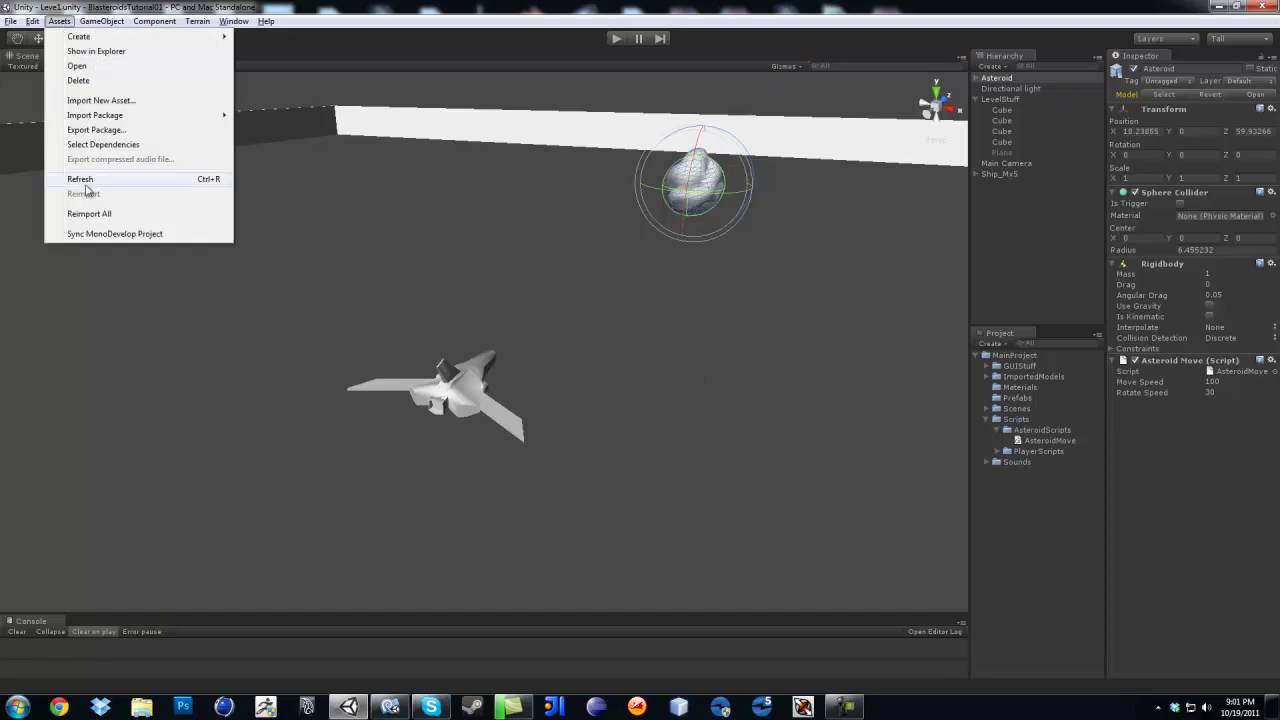
{"action": "mouse_move", "coordinate": [139, 122]}
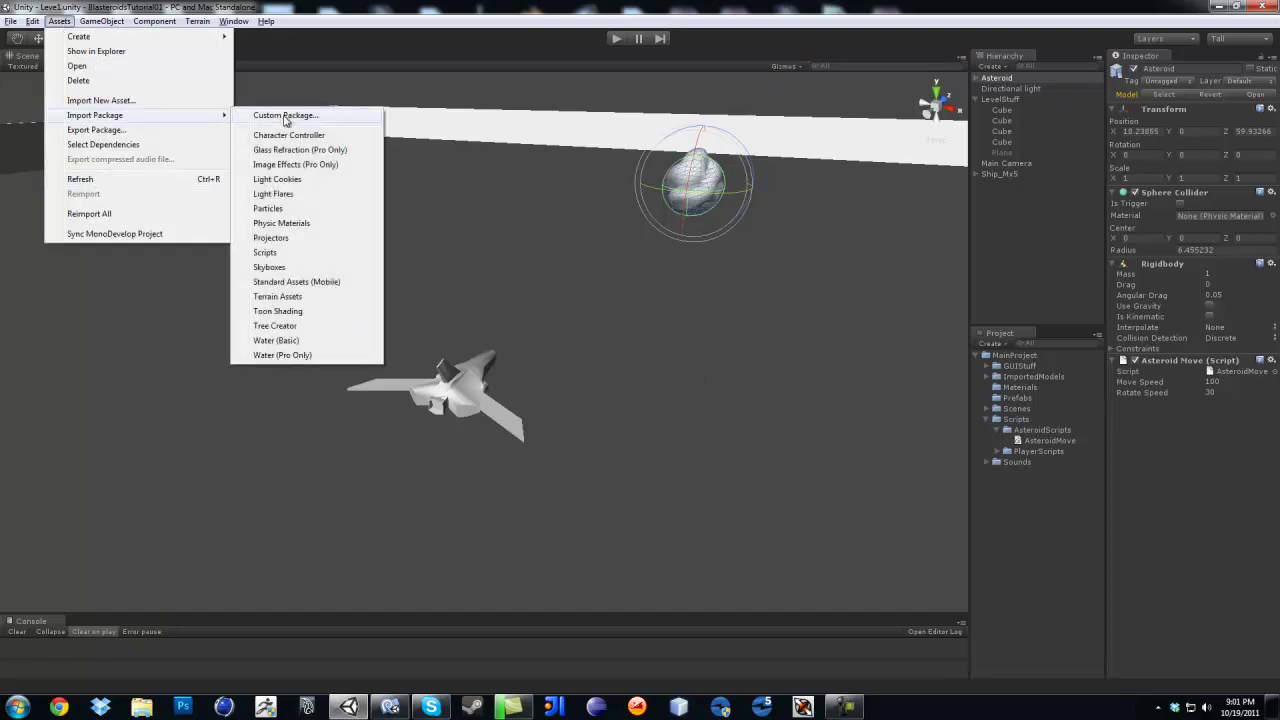
{"action": "left_click", "coordinate": [293, 268]}
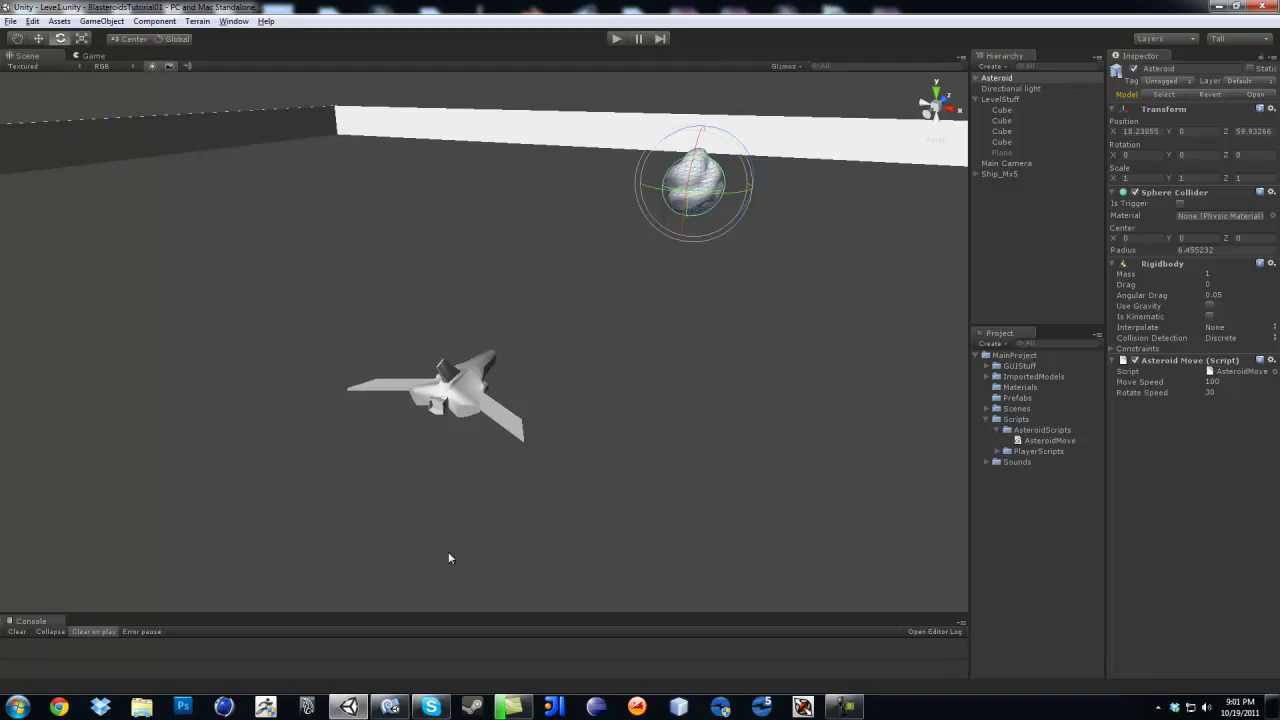
{"action": "left_click", "coordinate": [276, 234]}
Step: Collapse the AsteroidScripts, Scripts and MainProject folders in the Project panel
{"action": "left_click", "coordinate": [994, 428]}
{"action": "left_click", "coordinate": [986, 419]}
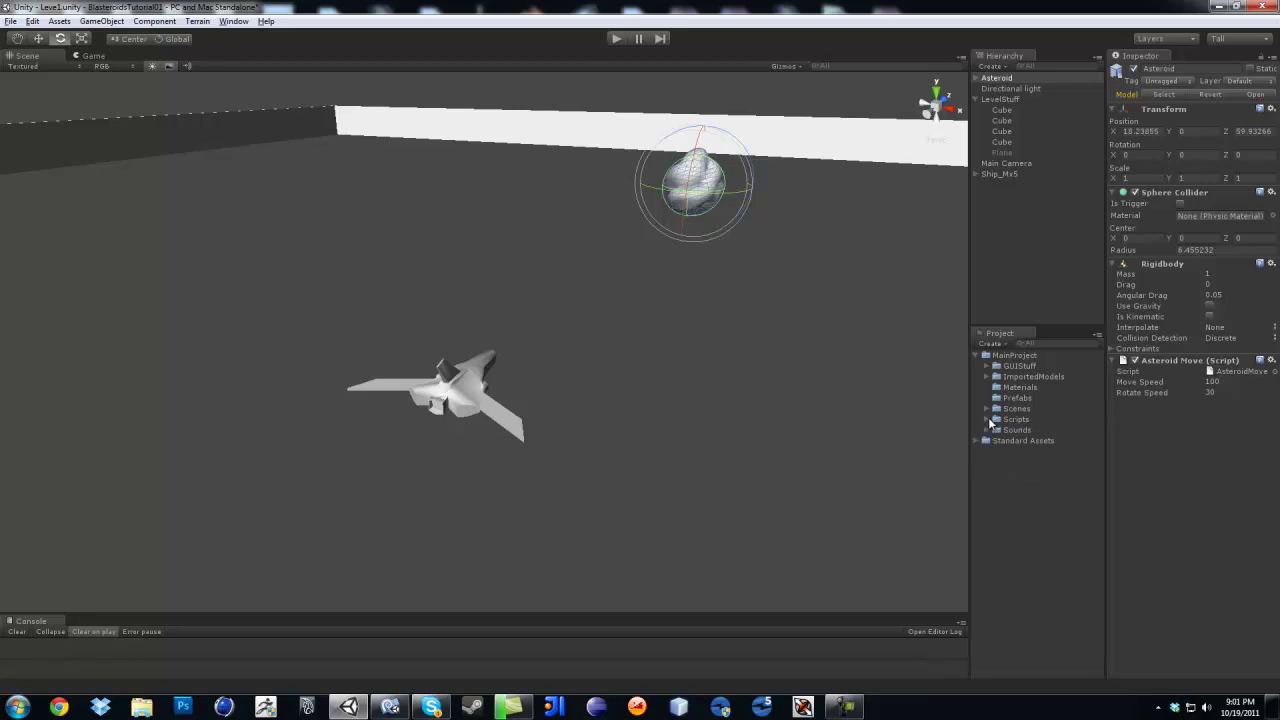
{"action": "left_click", "coordinate": [985, 355]}
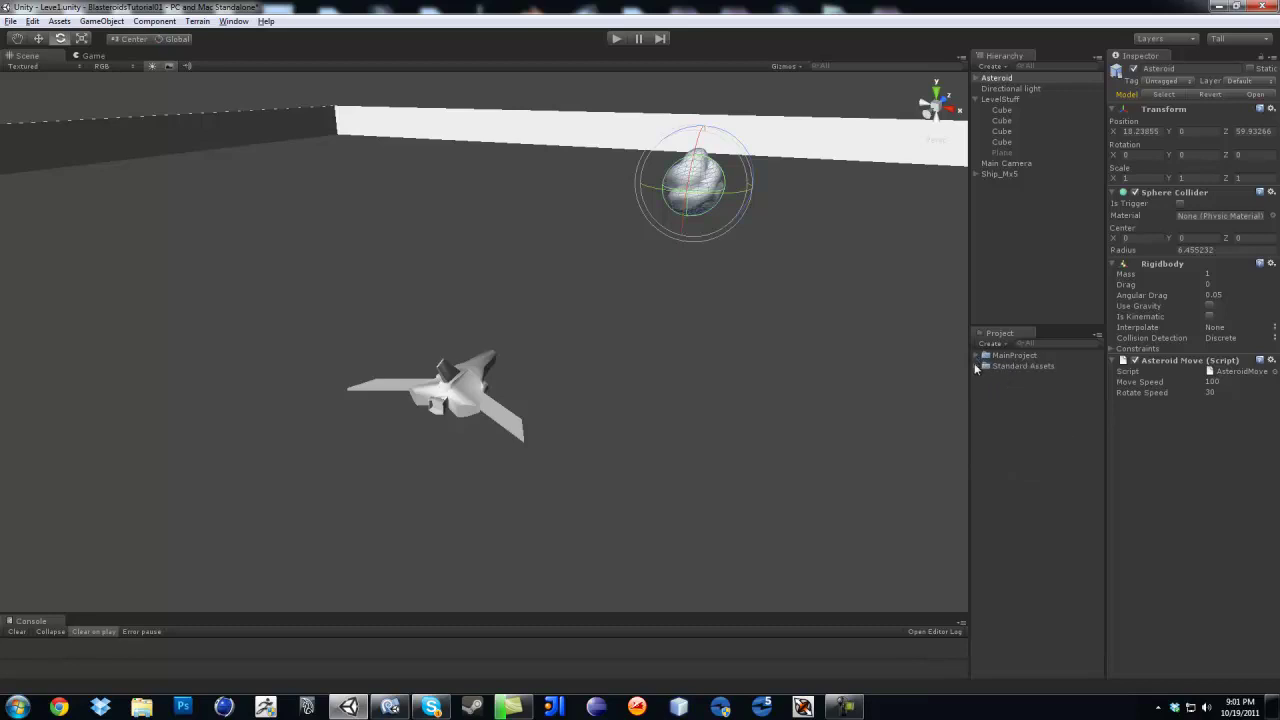
Step: Expand Standard Assets > Skyboxes and inspect the StarryNight Skybox material's down texture
{"action": "left_click", "coordinate": [984, 367]}
{"action": "left_click", "coordinate": [986, 376]}
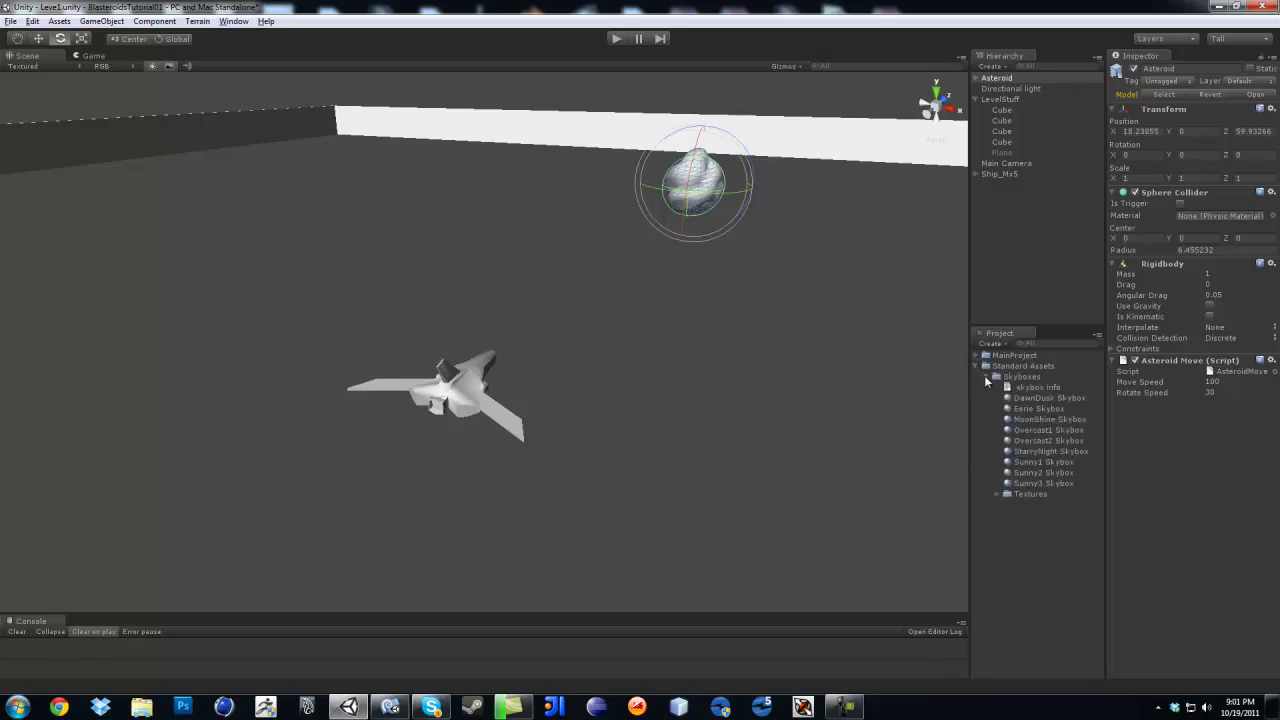
{"action": "left_click", "coordinate": [1032, 451]}
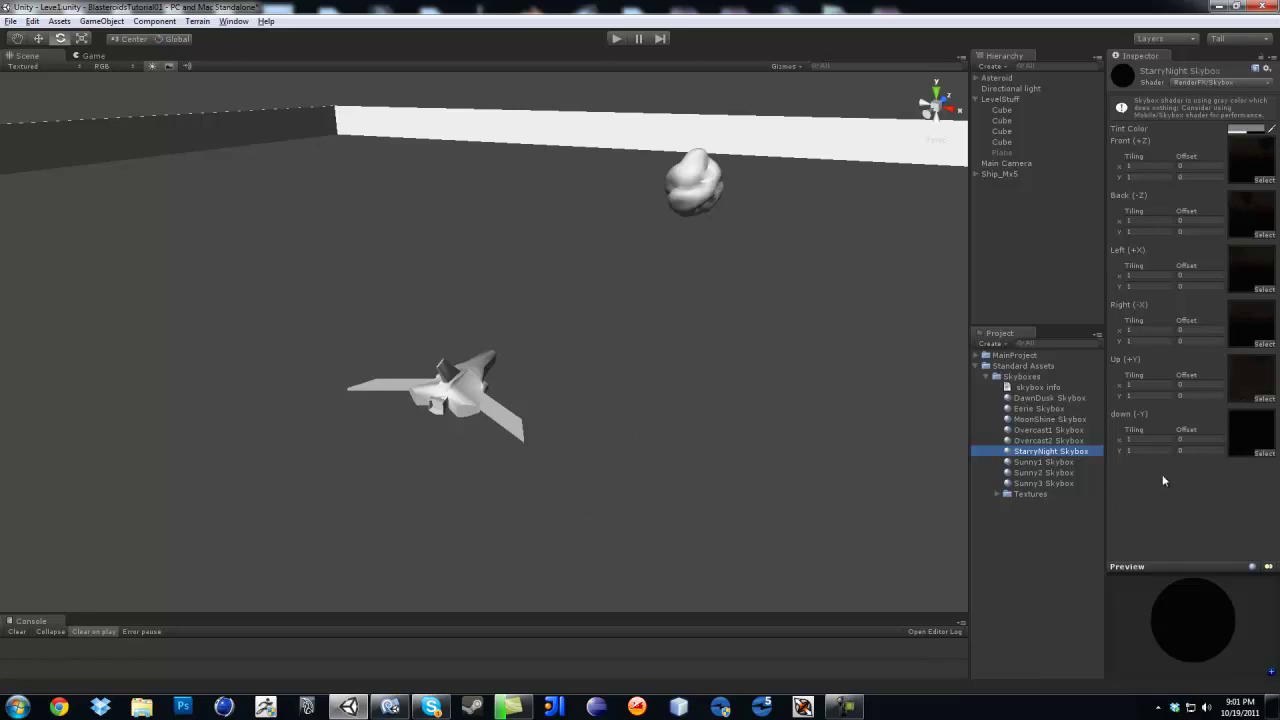
{"action": "left_click", "coordinate": [1252, 440]}
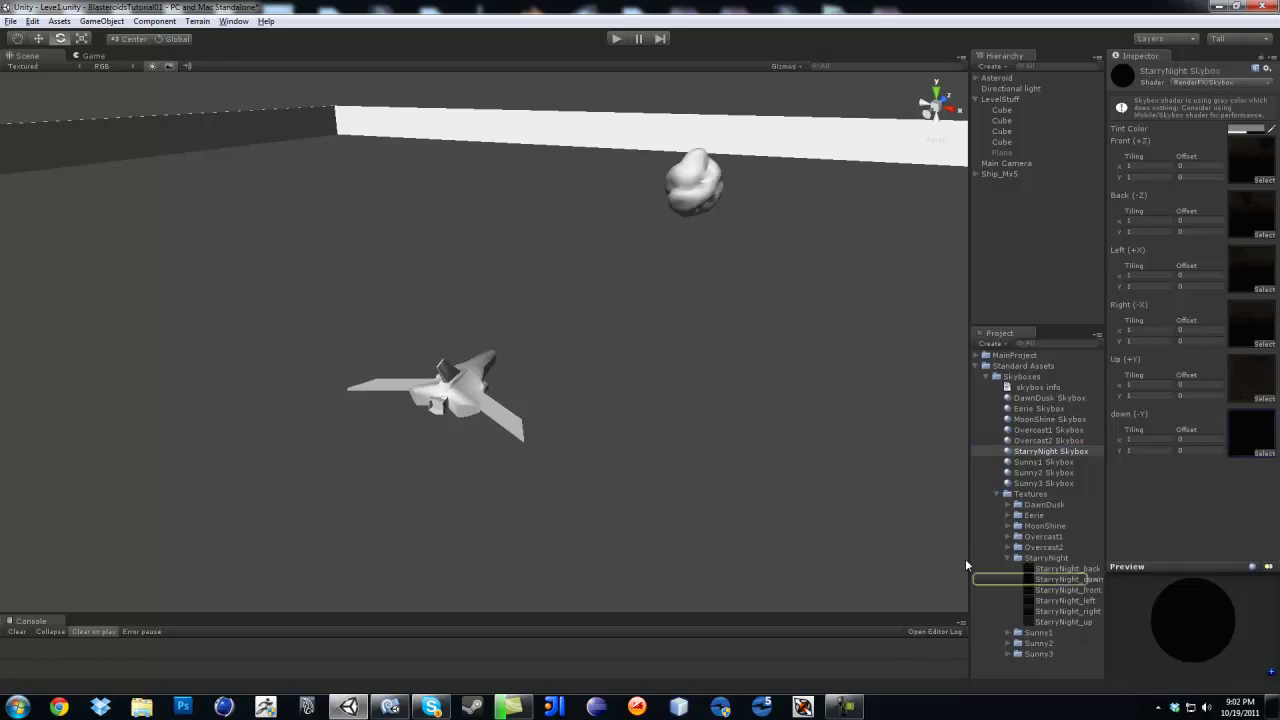
Step: Widen the panels and assign the StarryNight_up texture to the material's down (-Y) slot
{"action": "left_click_drag", "start_coordinate": [968, 560], "coordinate": [897, 560]}
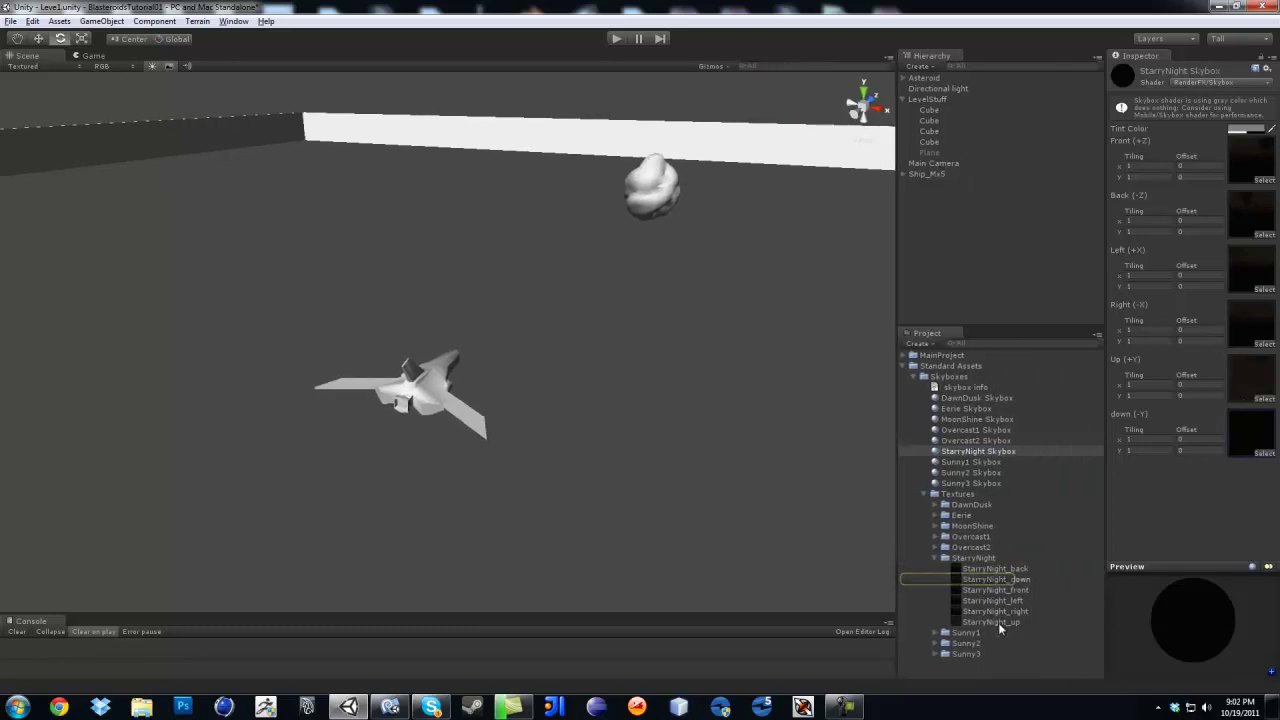
{"action": "left_click_drag", "start_coordinate": [998, 627], "coordinate": [1246, 443]}
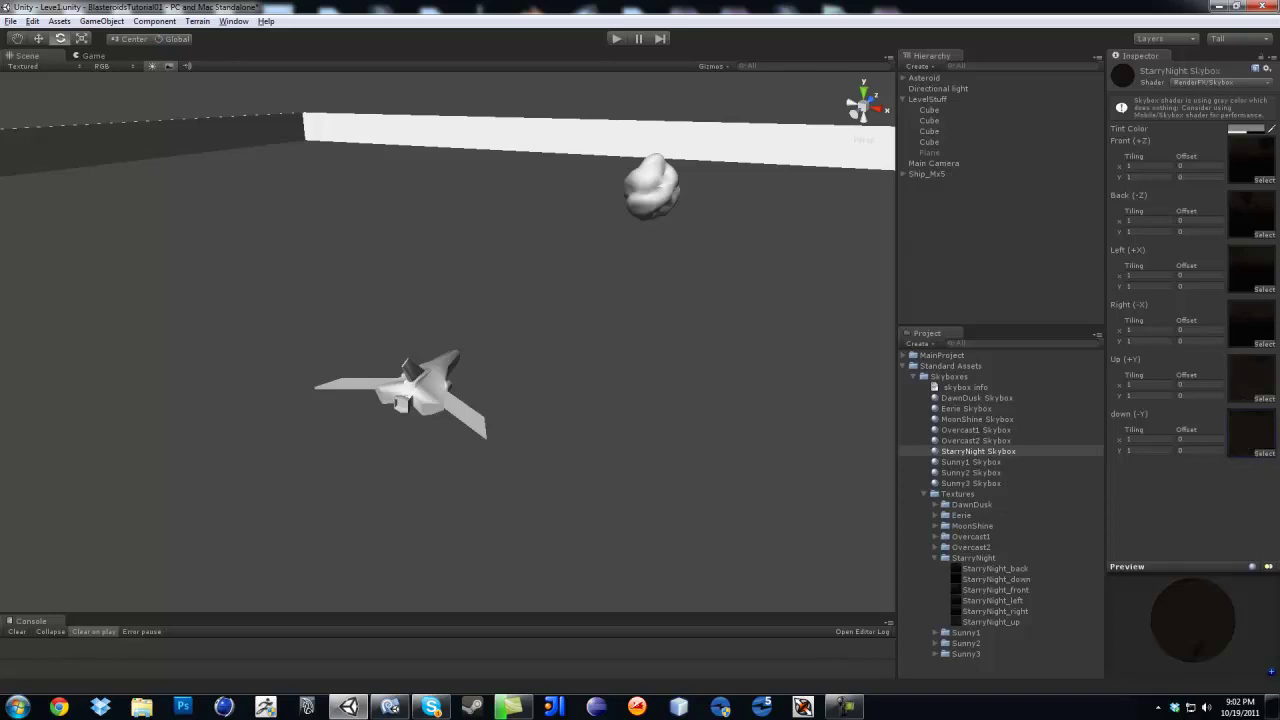
{"action": "left_click", "coordinate": [33, 21]}
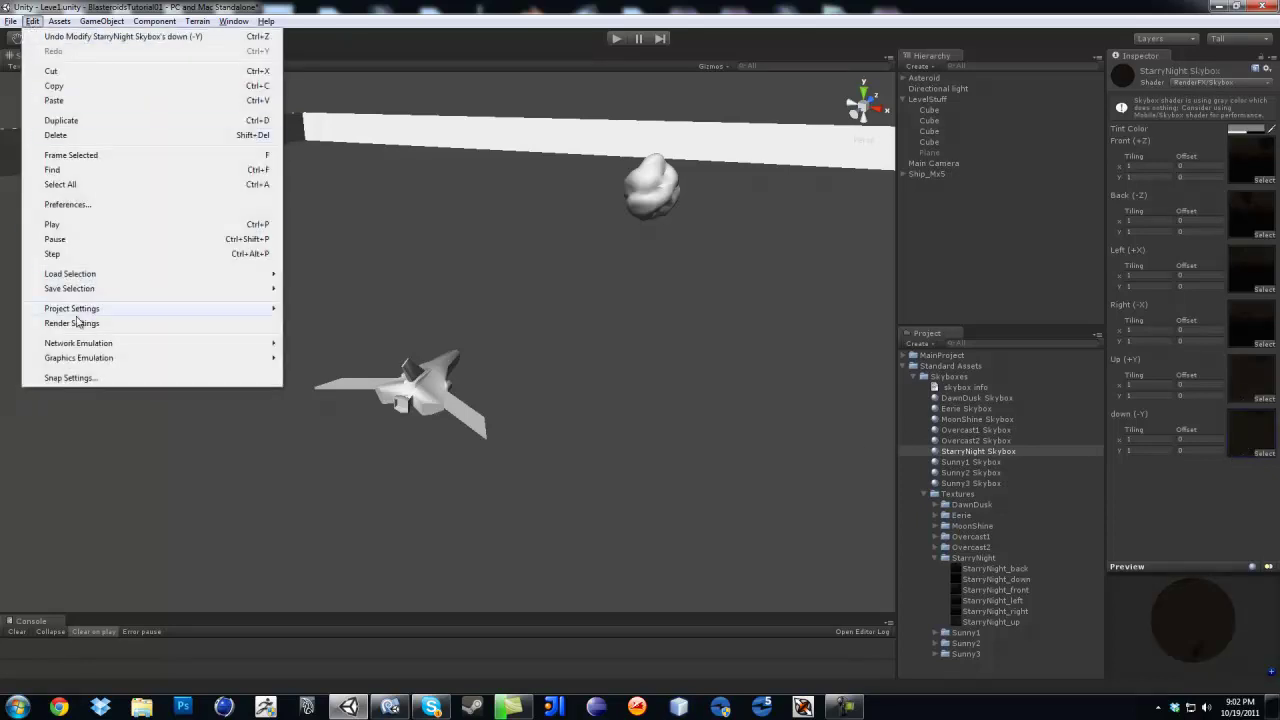
Step: Set StarryNight Skybox as the skybox material in Render Settings and view the starry background
{"action": "left_click", "coordinate": [78, 324]}
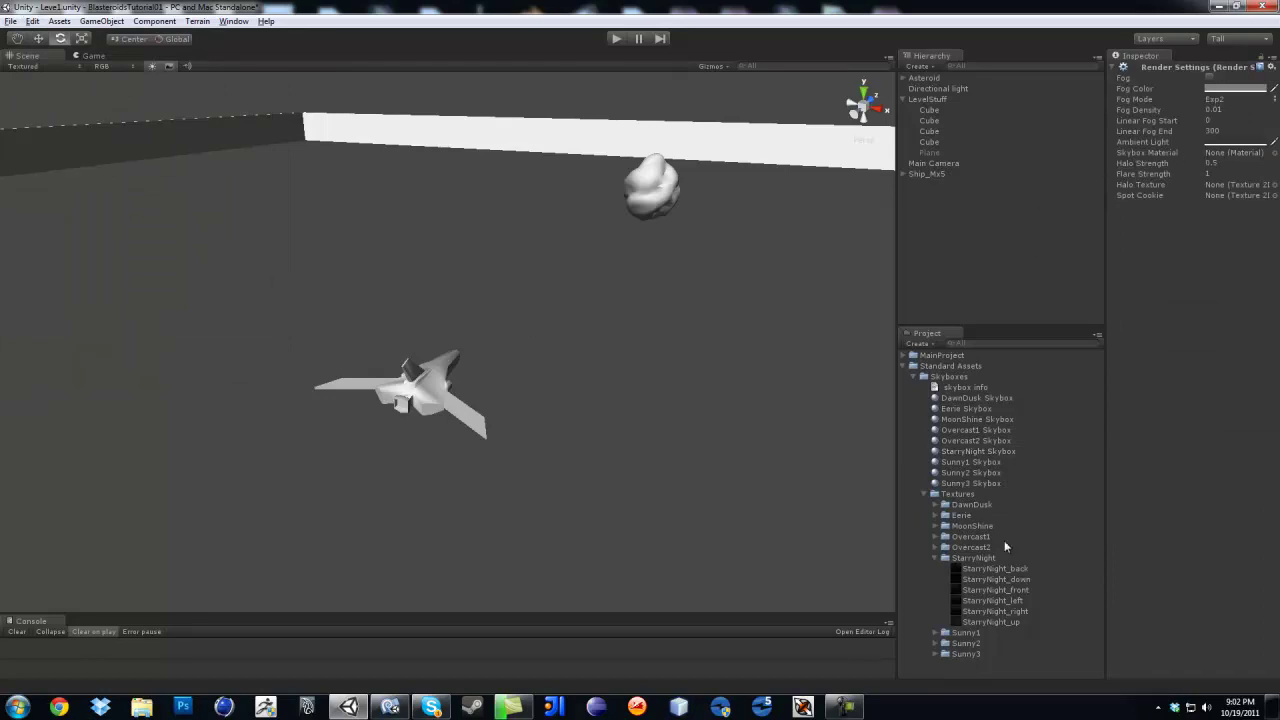
{"action": "left_click_drag", "start_coordinate": [956, 450], "coordinate": [1224, 156]}
{"action": "right_click_drag", "start_coordinate": [662, 440], "coordinate": [483, 400], "text": "alt"}
{"action": "left_click_drag", "start_coordinate": [483, 400], "coordinate": [531, 237], "text": "alt"}
{"action": "left_click_drag", "start_coordinate": [589, 443], "coordinate": [643, 421], "text": "alt"}
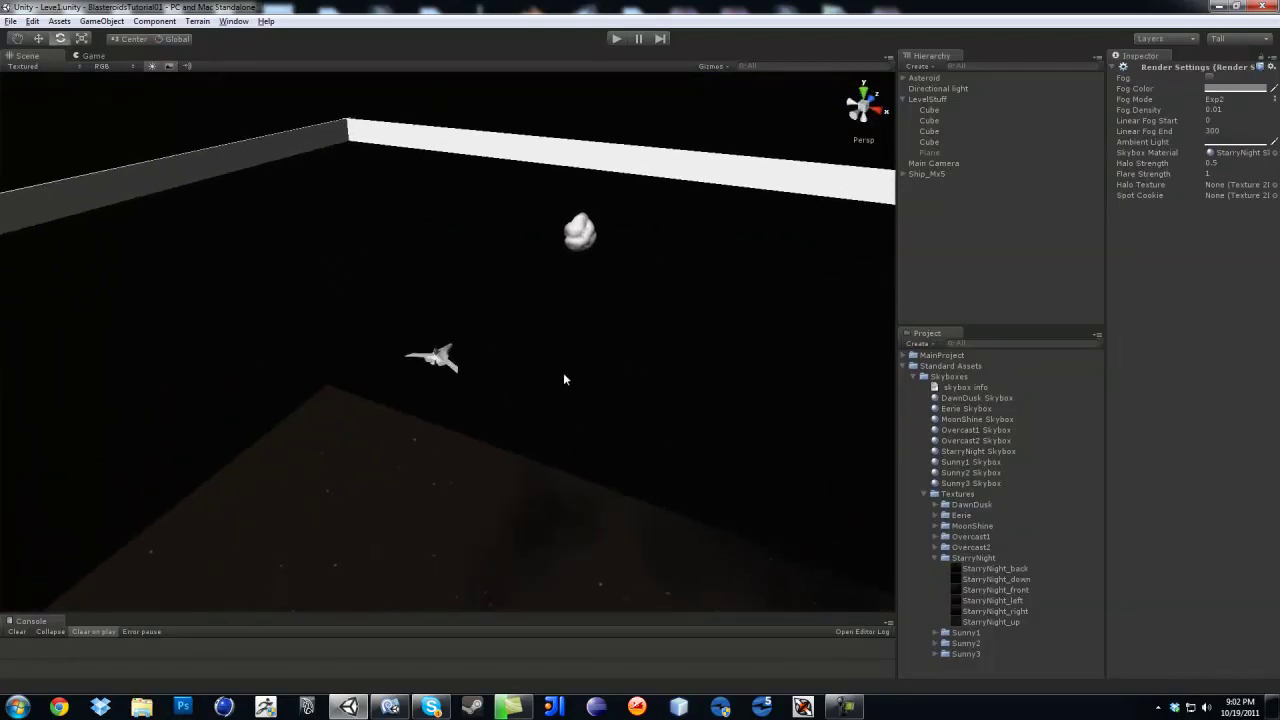
Step: Collapse the StarryNight, Textures, Skyboxes and Standard Assets folders
{"action": "left_click", "coordinate": [935, 558]}
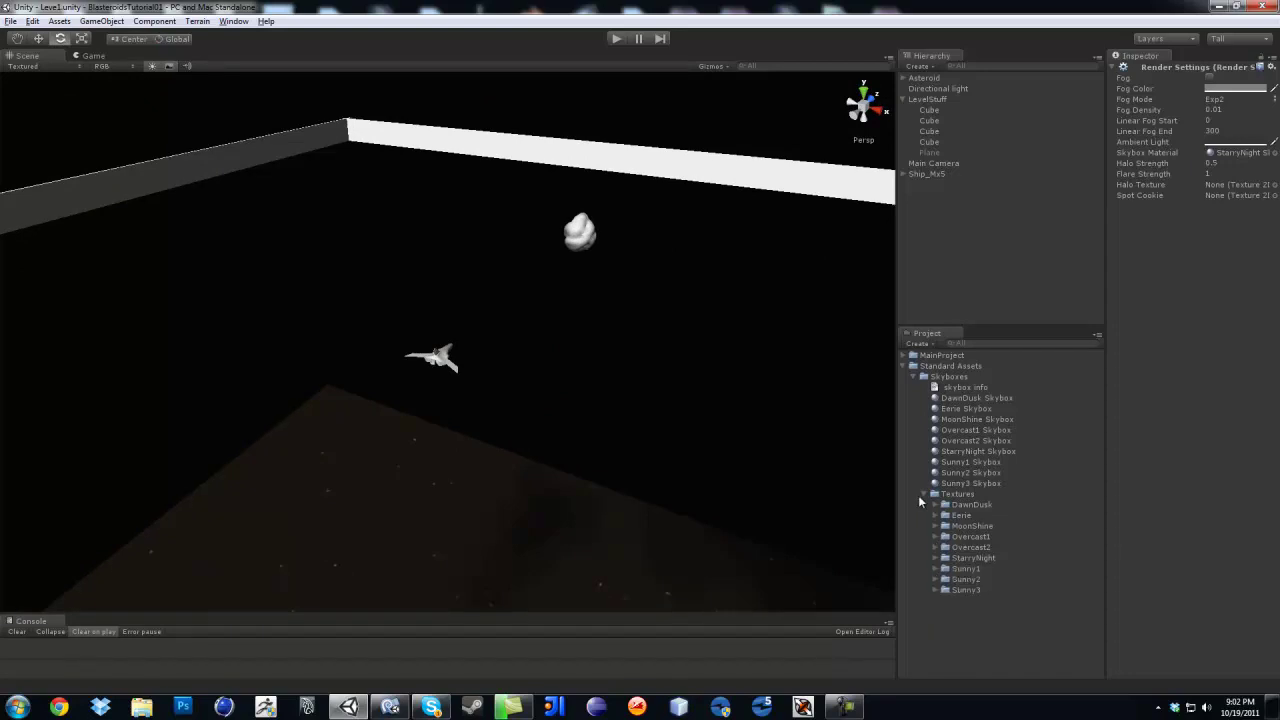
{"action": "left_click", "coordinate": [923, 494]}
{"action": "left_click", "coordinate": [913, 376]}
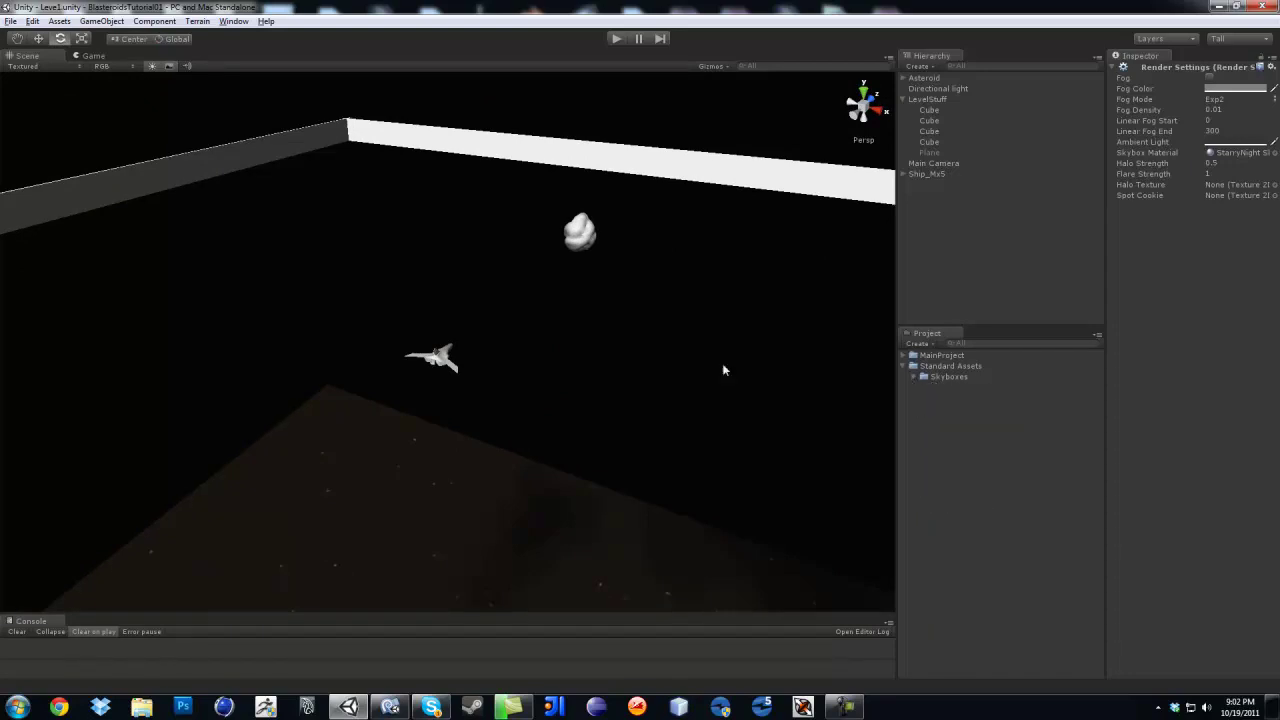
{"action": "left_click", "coordinate": [903, 366]}
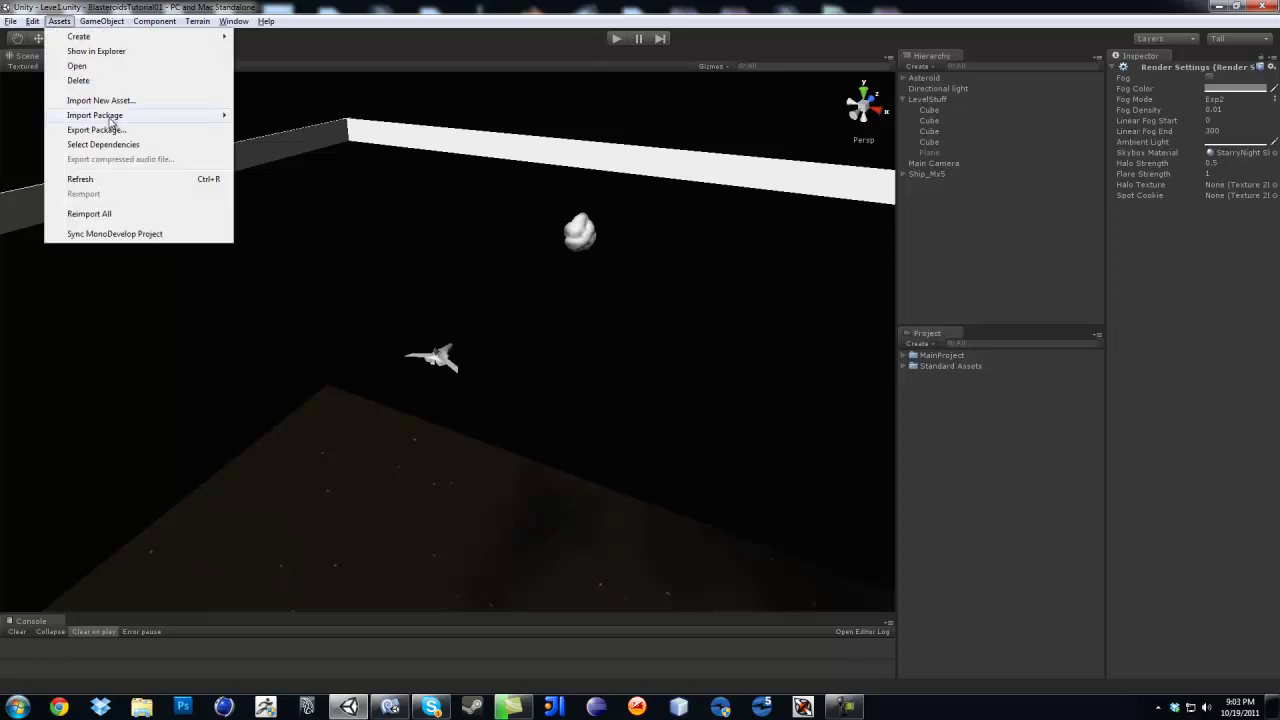
Step: Import the Particles standard package and expand its new Particles folder
{"action": "mouse_move", "coordinate": [110, 116]}
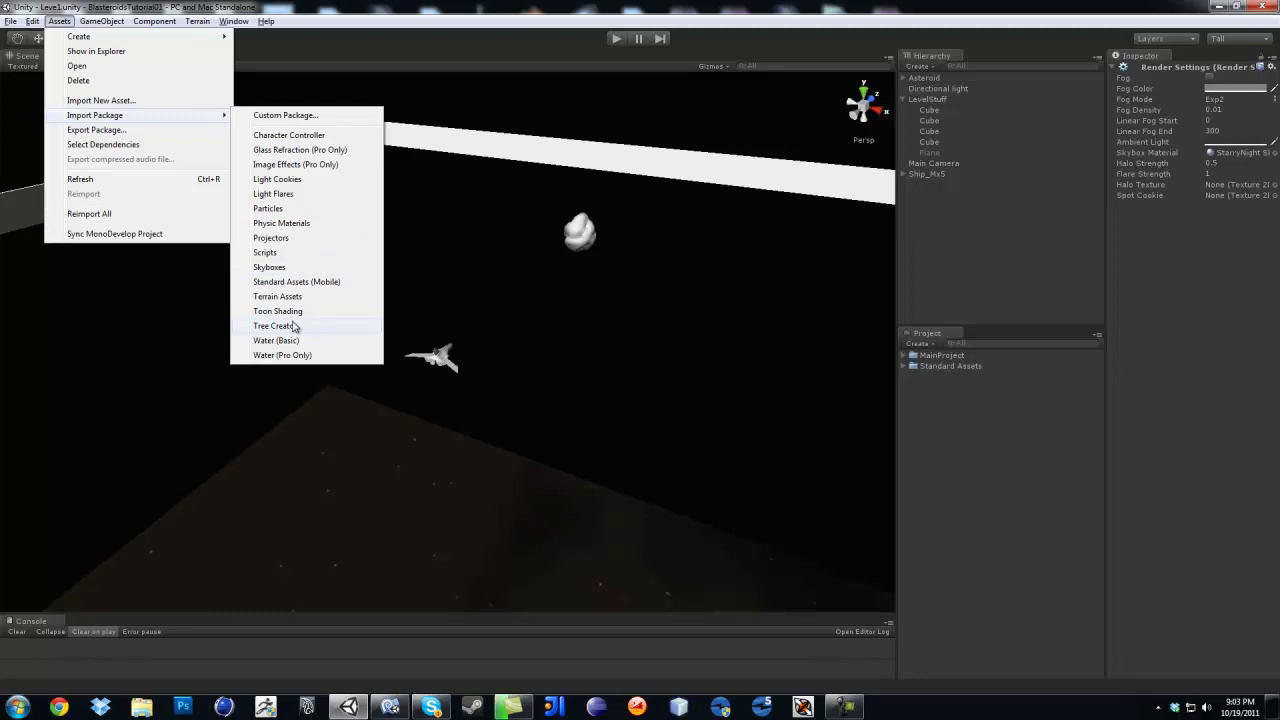
{"action": "left_click", "coordinate": [285, 210]}
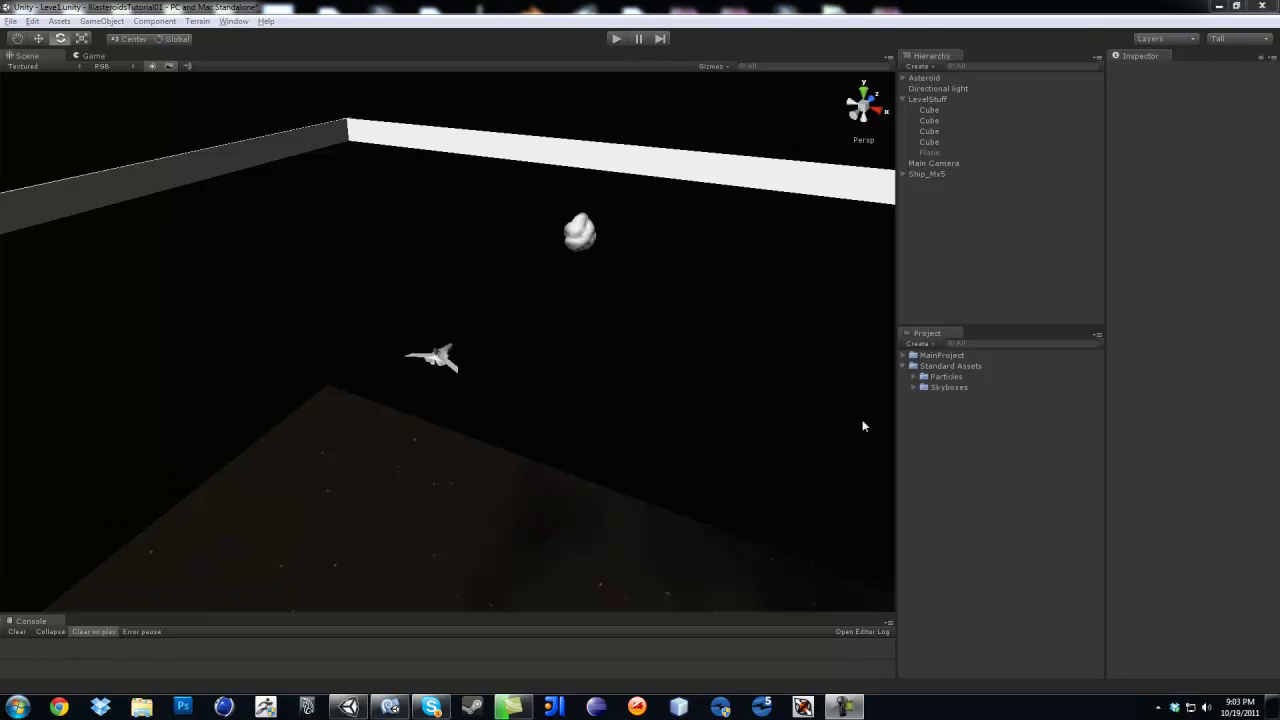
{"action": "left_click", "coordinate": [914, 377]}
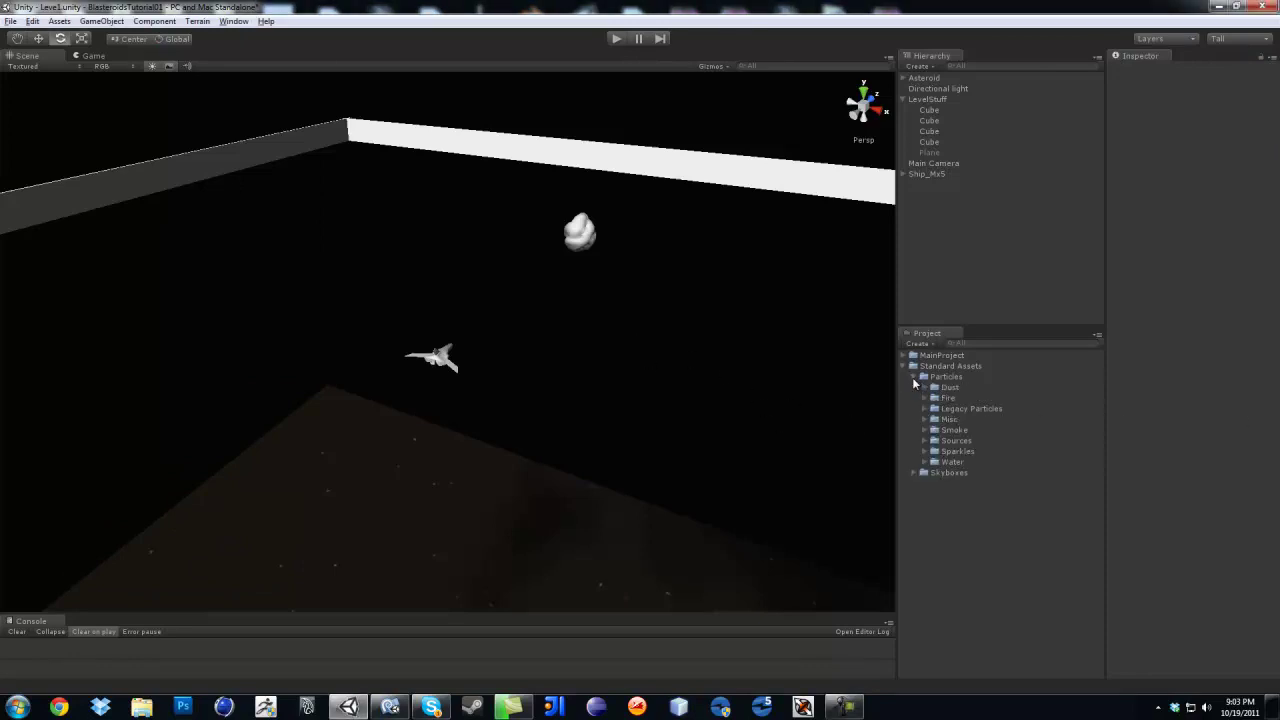
{"action": "left_click", "coordinate": [101, 21]}
Step: Create a new Plane and view it from directly above
{"action": "mouse_move", "coordinate": [166, 55]}
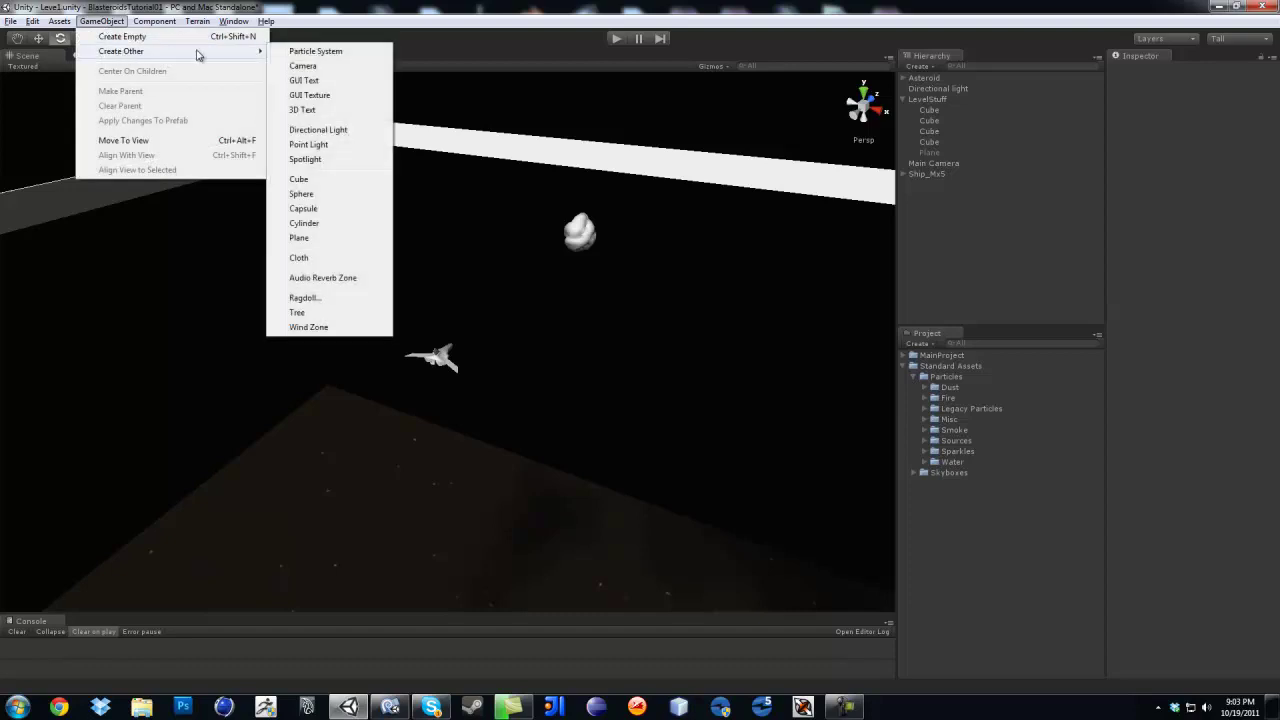
{"action": "left_click", "coordinate": [318, 238]}
{"action": "left_click_drag", "start_coordinate": [375, 275], "coordinate": [514, 351], "text": "alt"}
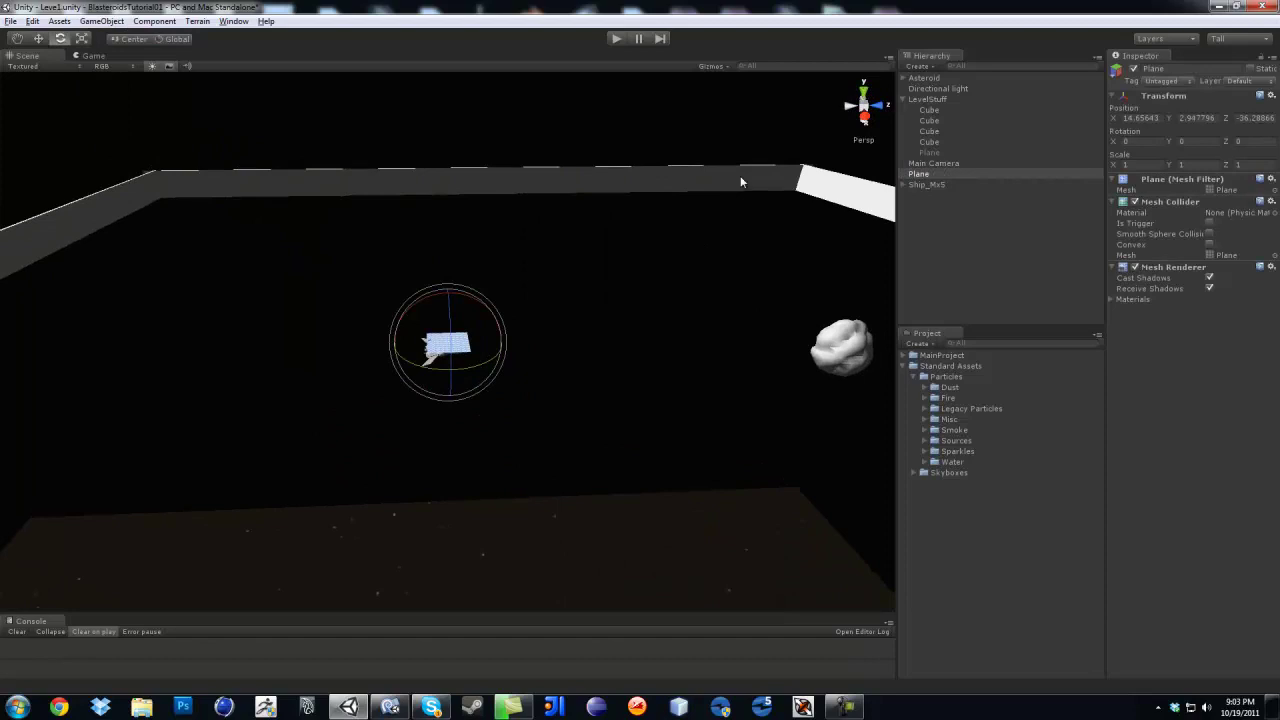
{"action": "left_click_drag", "start_coordinate": [858, 100], "coordinate": [873, 97], "text": "alt"}
{"action": "left_click", "coordinate": [863, 93]}
{"action": "scroll", "coordinate": [686, 377], "scroll_direction": "up", "scroll_amount": 5}
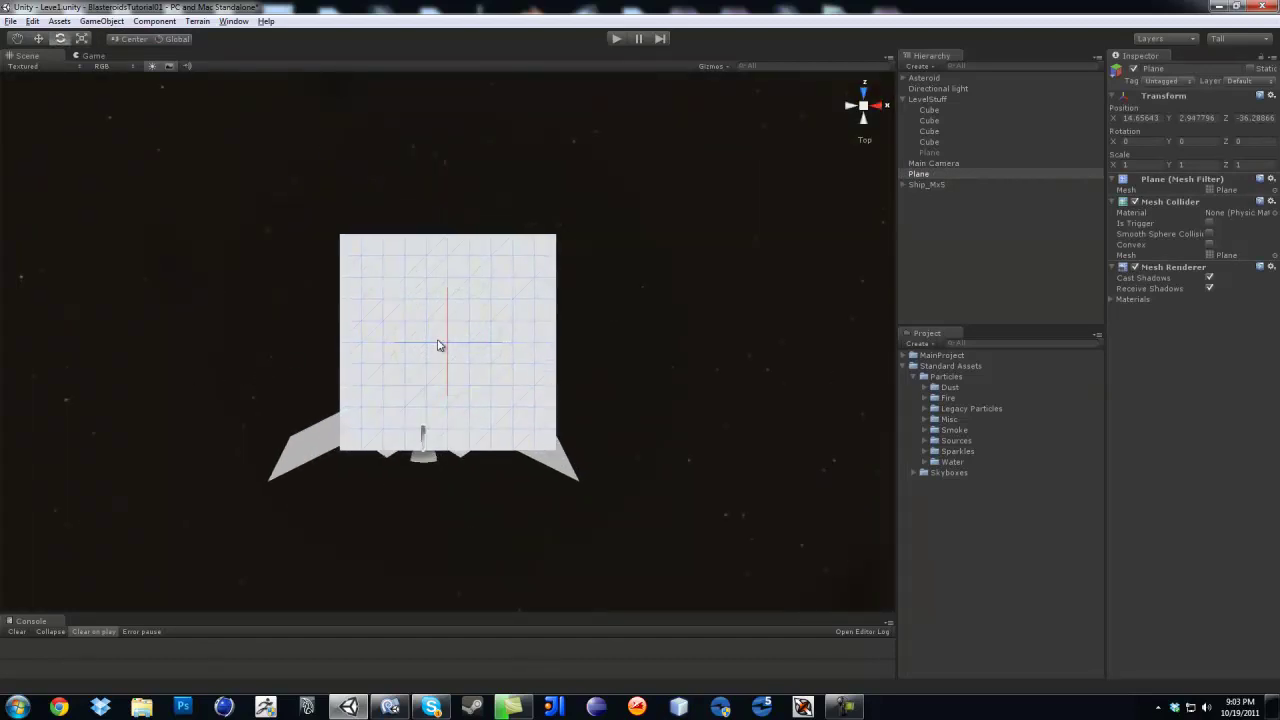
Step: Narrow and shorten the plane with the Scale tool and set its Position Y to 0
{"action": "key", "text": "r"}
{"action": "left_click_drag", "start_coordinate": [504, 346], "coordinate": [459, 346]}
{"action": "left_click_drag", "start_coordinate": [449, 293], "coordinate": [428, 177]}
{"action": "key", "text": "w"}
{"action": "left_click", "coordinate": [864, 106]}
{"action": "left_click_drag", "start_coordinate": [760, 300], "coordinate": [591, 317], "text": "alt"}
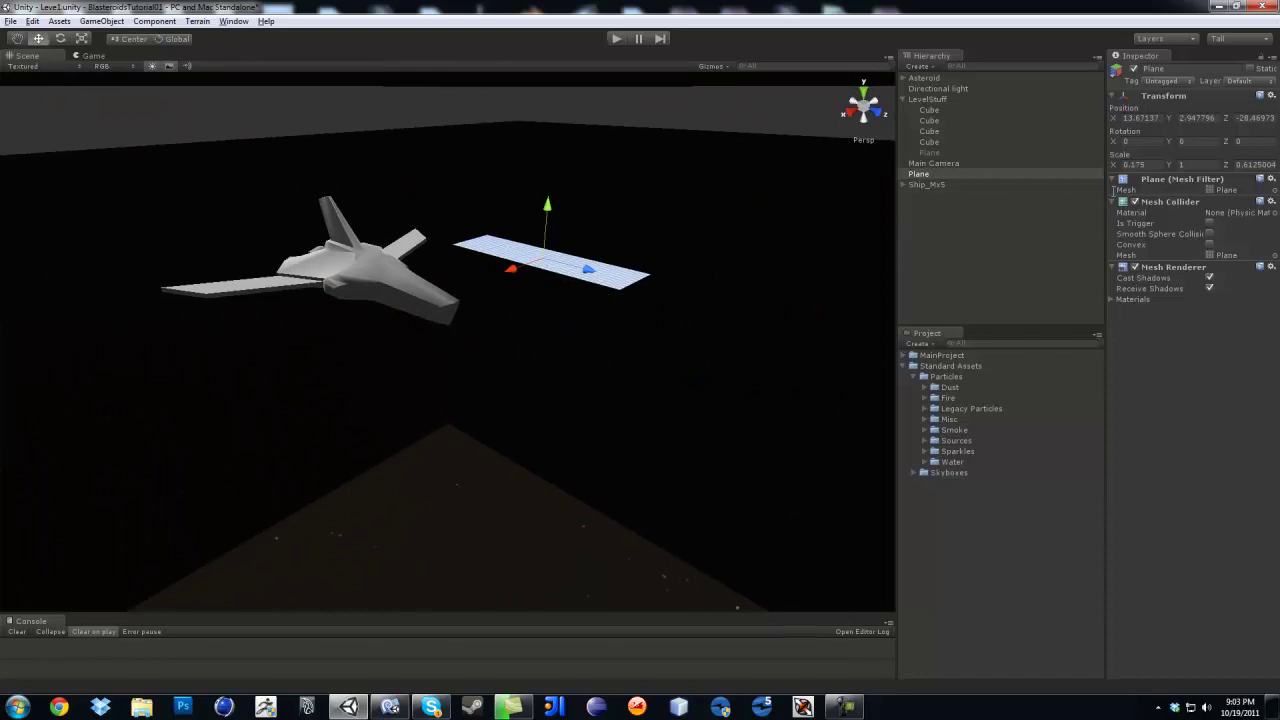
{"action": "type", "text": "0"}
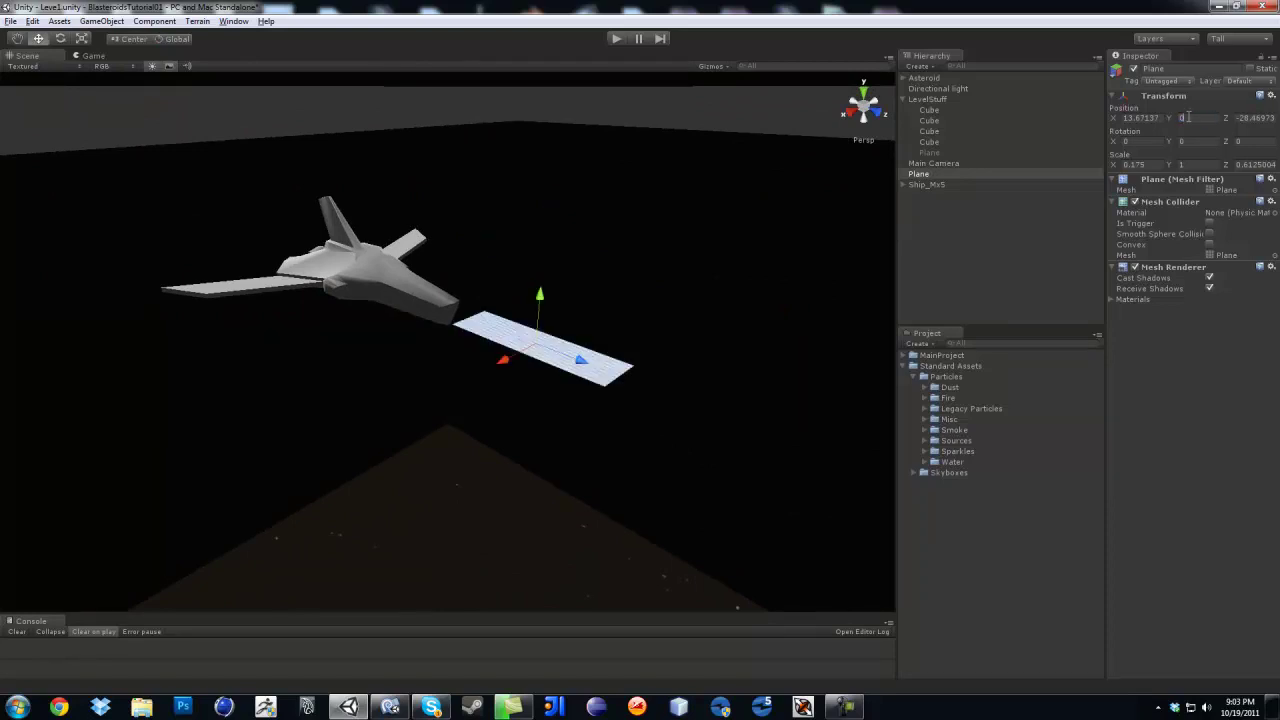
Step: Shrink the plane further into a thin strip and slide it forward in front of the ship
{"action": "left_click_drag", "start_coordinate": [305, 387], "coordinate": [382, 397], "text": "alt"}
{"action": "scroll", "coordinate": [381, 397], "scroll_direction": "up", "scroll_amount": 4}
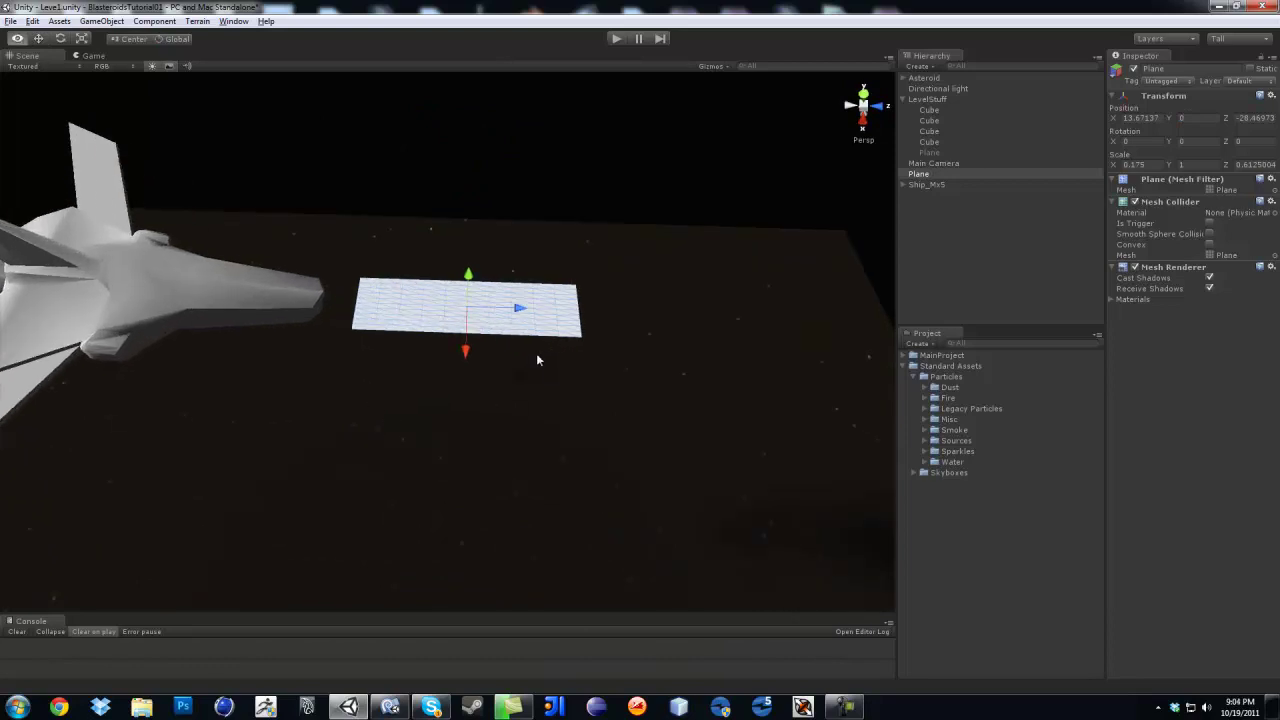
{"action": "key", "text": "r"}
{"action": "left_click_drag", "start_coordinate": [468, 354], "coordinate": [465, 346]}
{"action": "left_click_drag", "start_coordinate": [521, 309], "coordinate": [605, 309]}
{"action": "key", "text": "w"}
{"action": "left_click_drag", "start_coordinate": [605, 309], "coordinate": [360, 360], "text": "alt"}
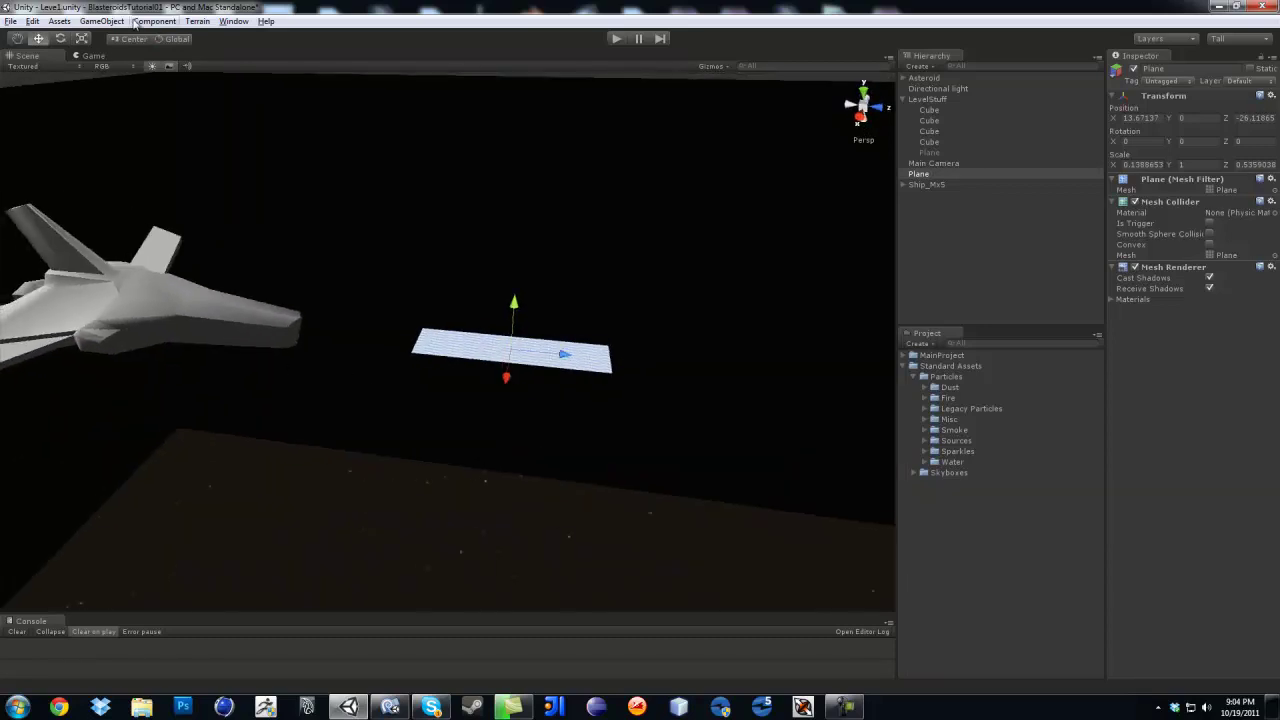
{"action": "left_click", "coordinate": [102, 21]}
{"action": "mouse_move", "coordinate": [121, 52]}
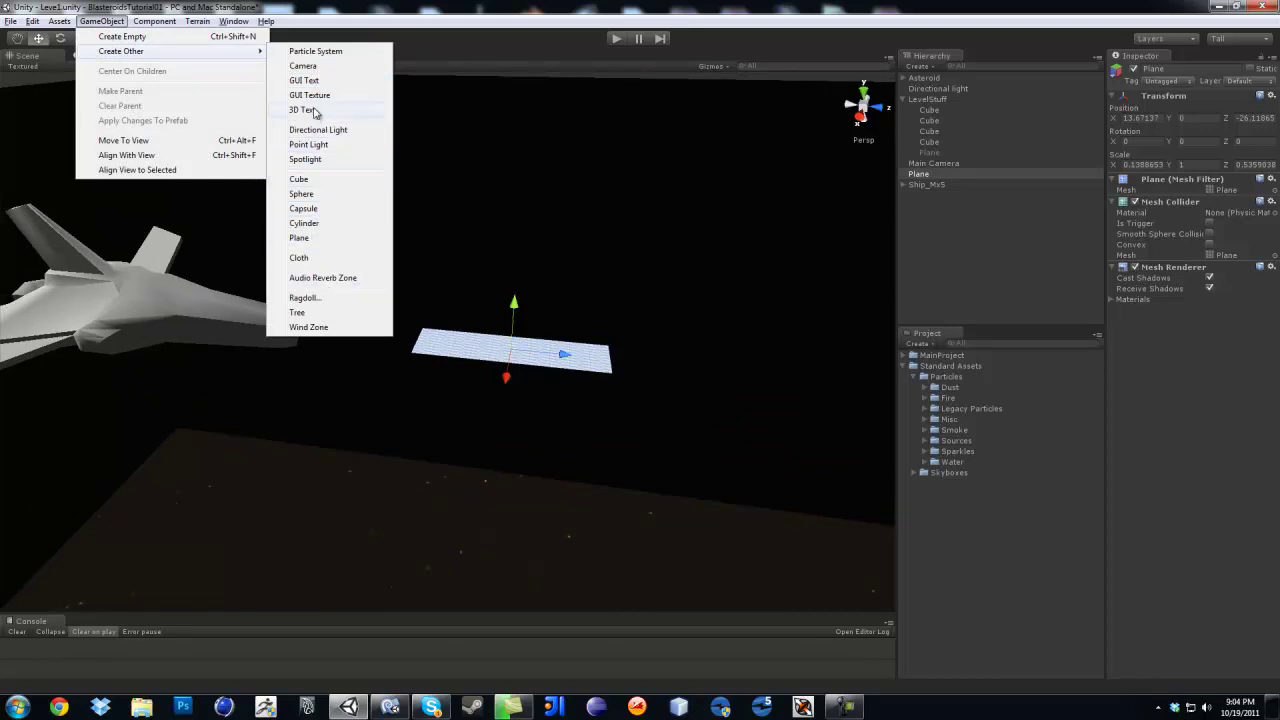
Step: Replace the plane's Mesh Collider with a Box Collider and raise its Size Y to about 1.33
{"action": "mouse_move", "coordinate": [145, 22]}
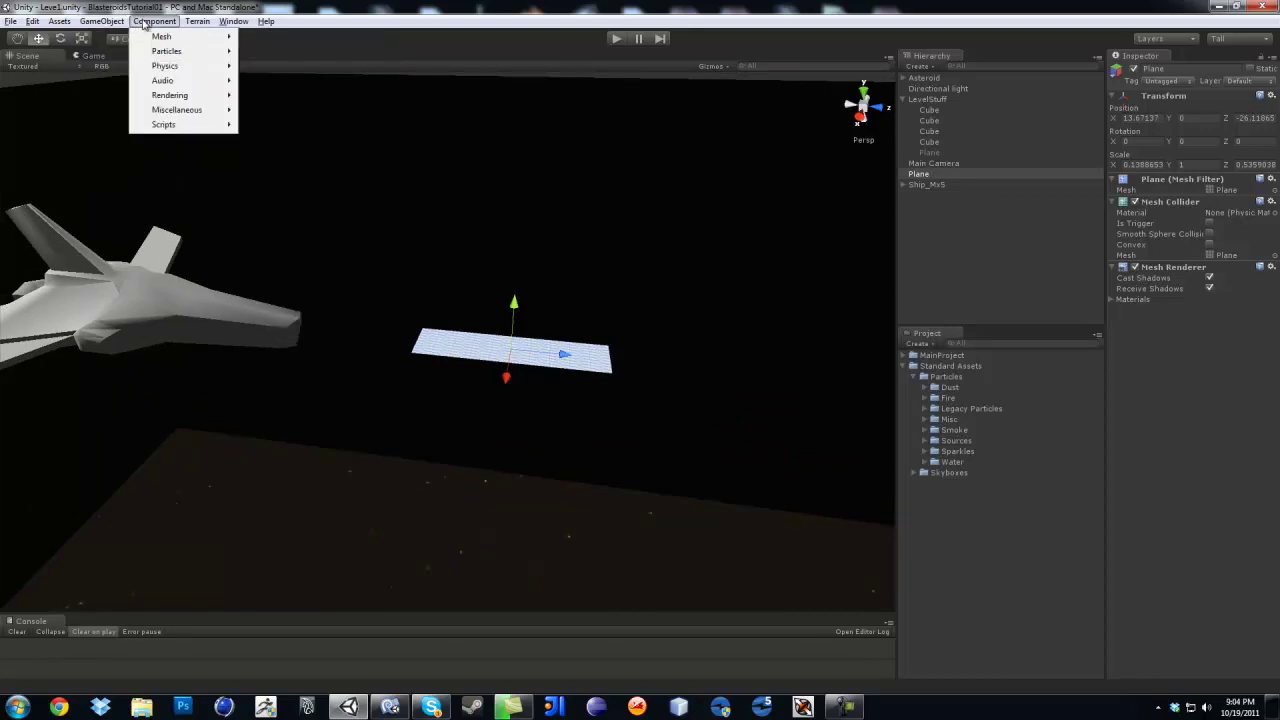
{"action": "mouse_move", "coordinate": [183, 70]}
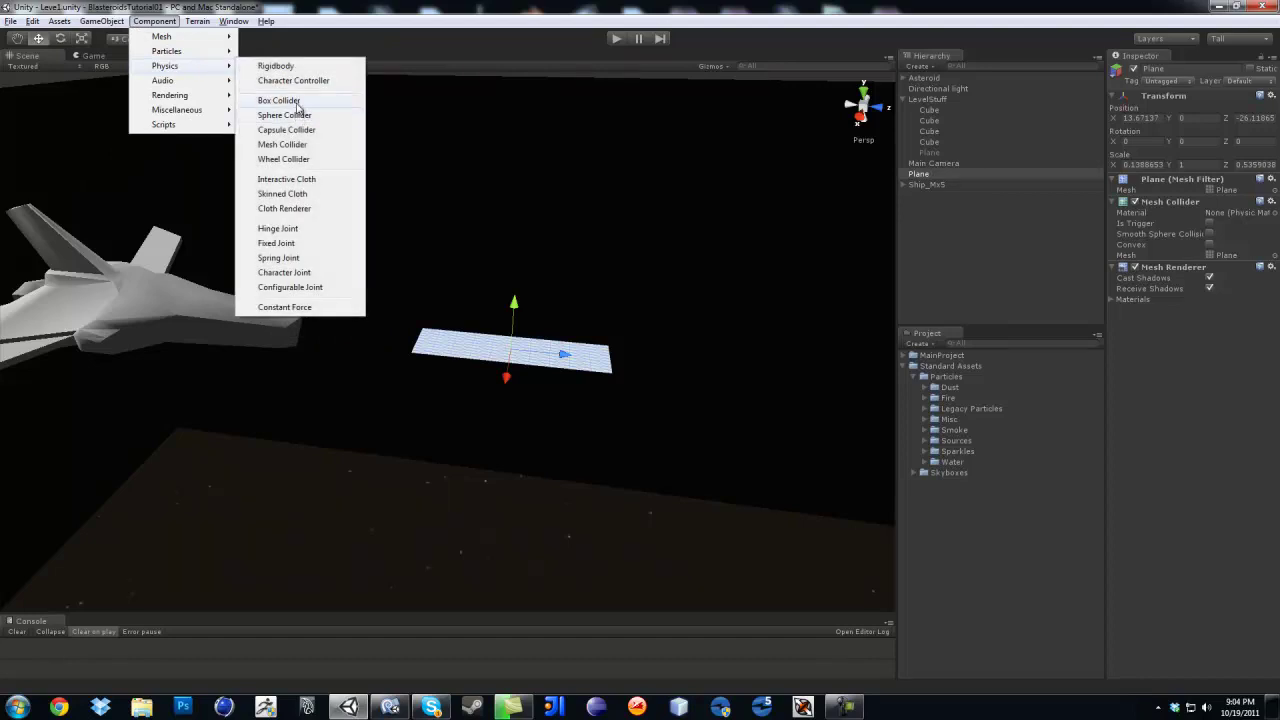
{"action": "left_click", "coordinate": [300, 96]}
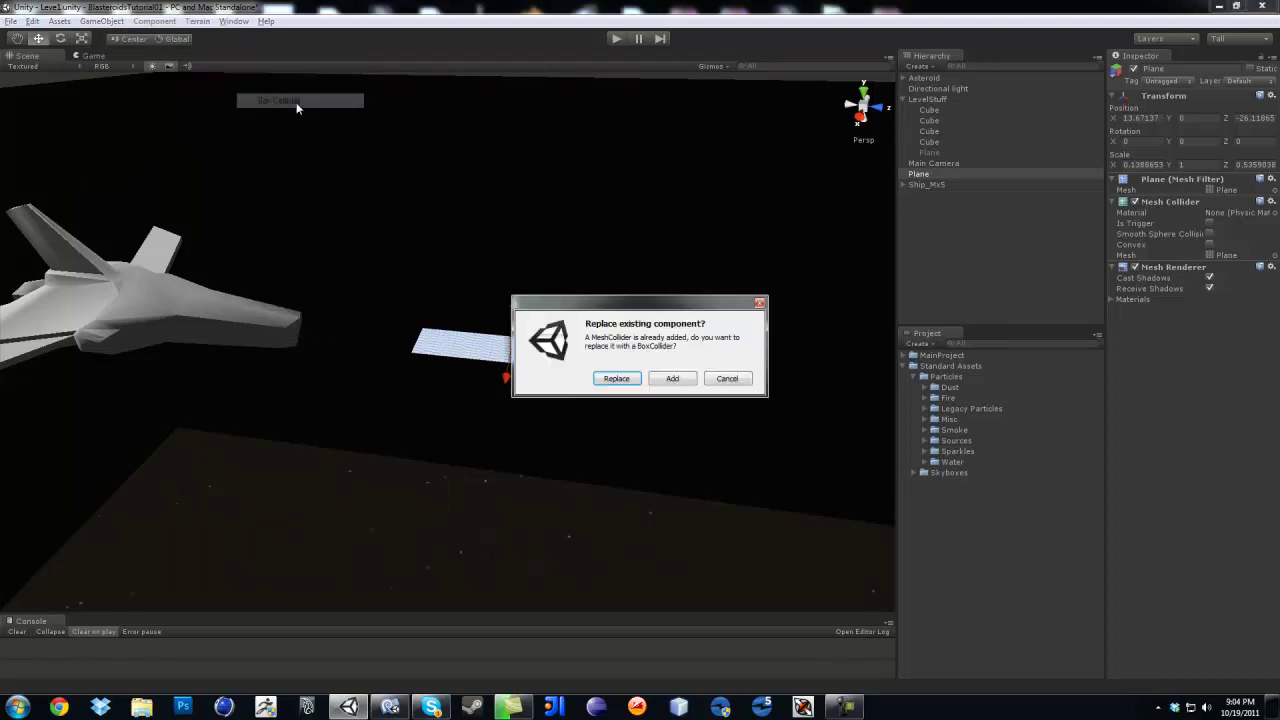
{"action": "left_click", "coordinate": [617, 379]}
{"action": "key", "text": "f"}
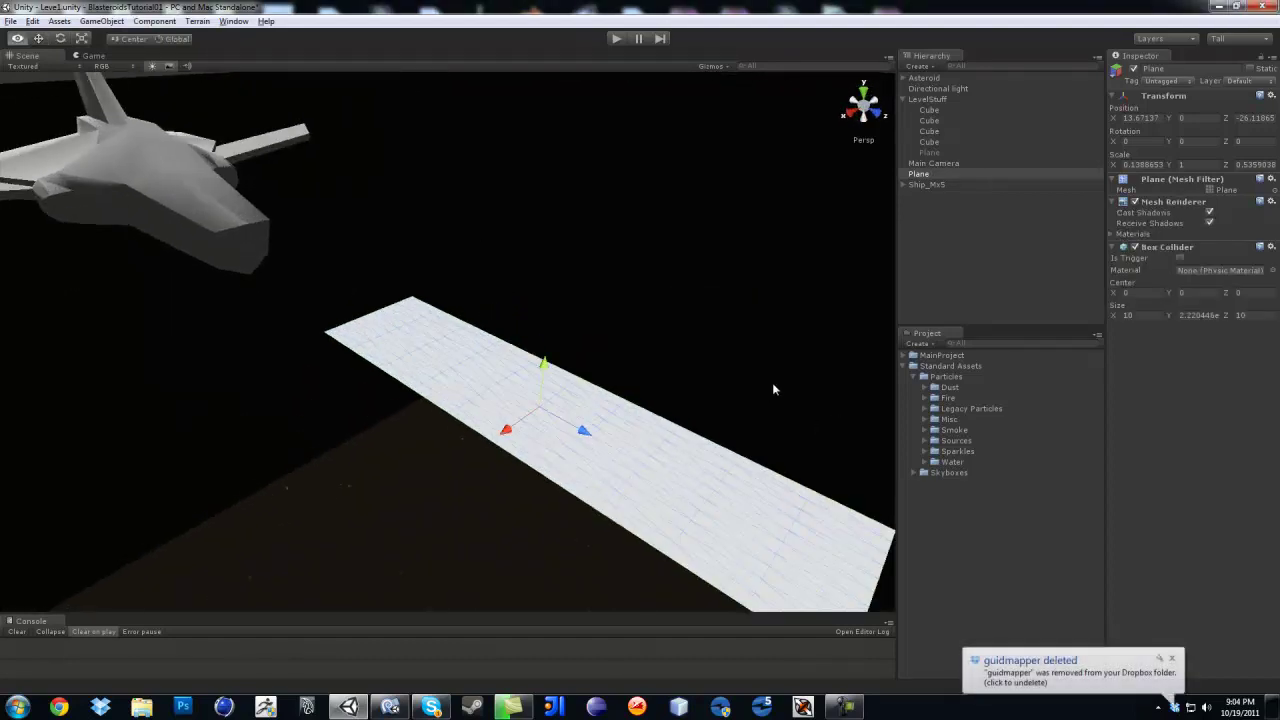
{"action": "left_click", "coordinate": [1177, 316]}
{"action": "left_click_drag", "start_coordinate": [1177, 318], "coordinate": [1200, 320]}
{"action": "left_click_drag", "start_coordinate": [600, 394], "coordinate": [510, 411], "text": "alt"}
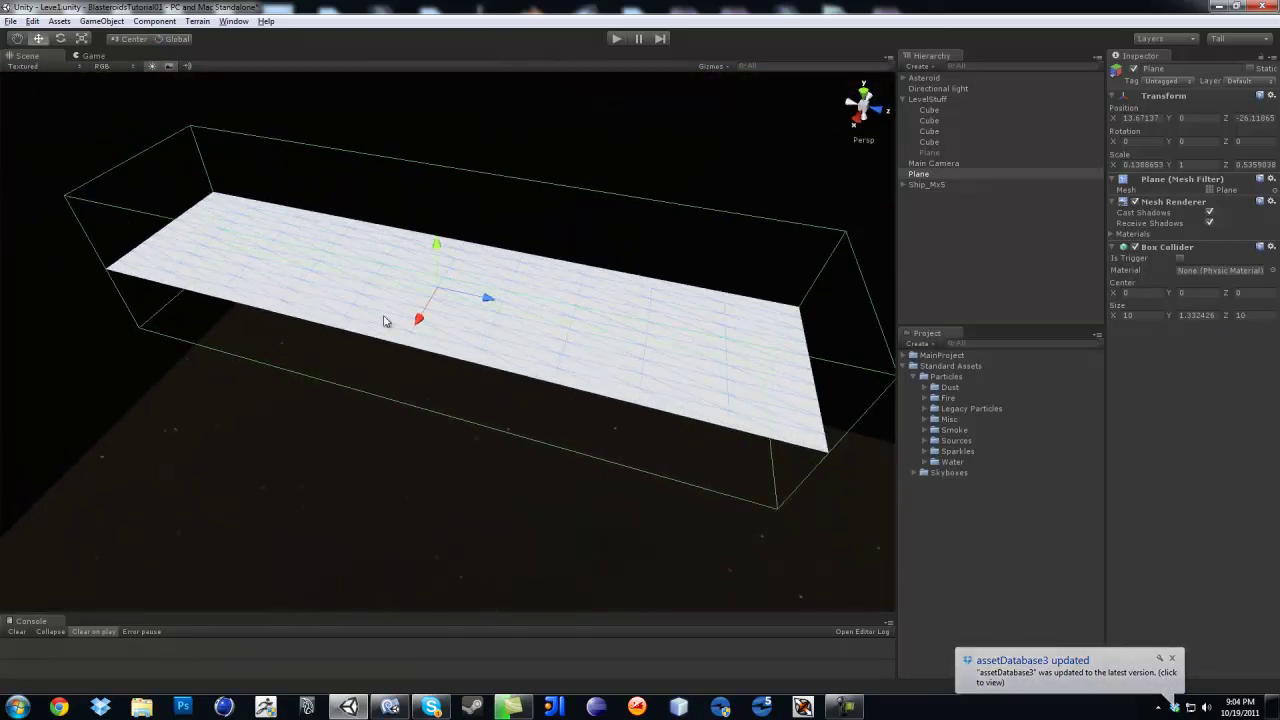
Step: Add a Rigidbody to the plane and expand its Constraints to freeze rotation
{"action": "left_click", "coordinate": [154, 21]}
{"action": "mouse_move", "coordinate": [192, 69]}
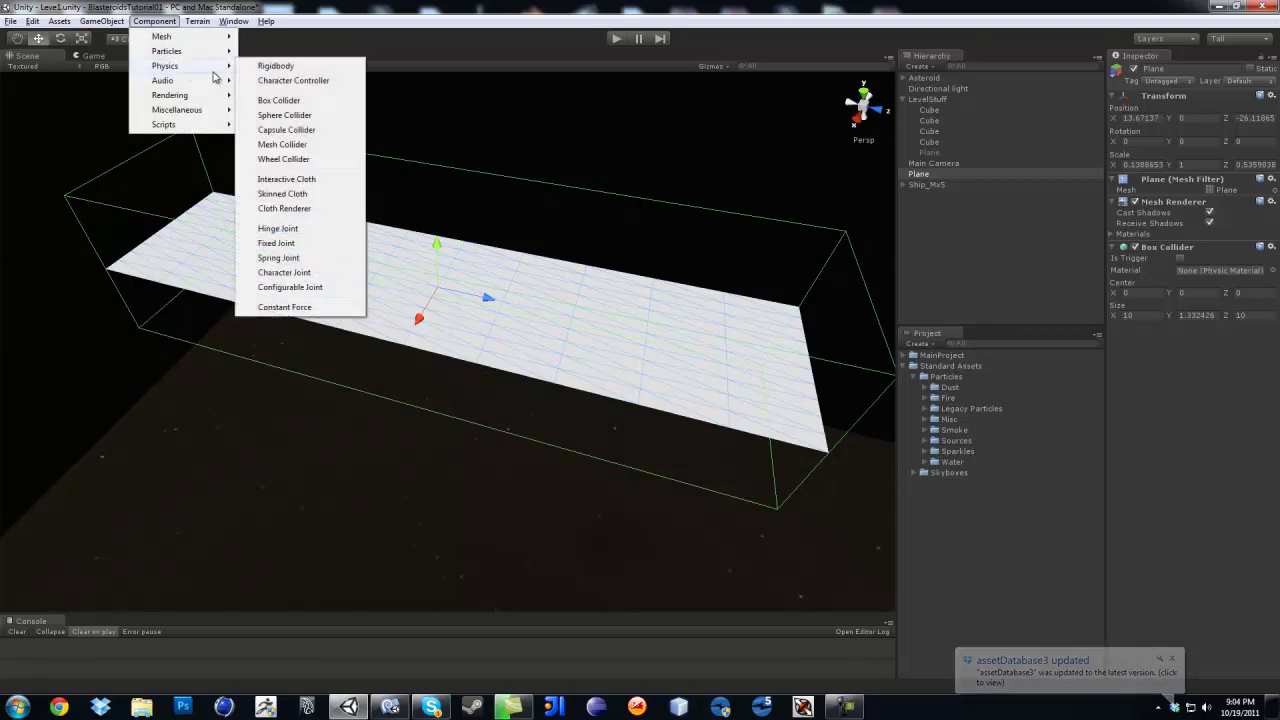
{"action": "left_click", "coordinate": [276, 66]}
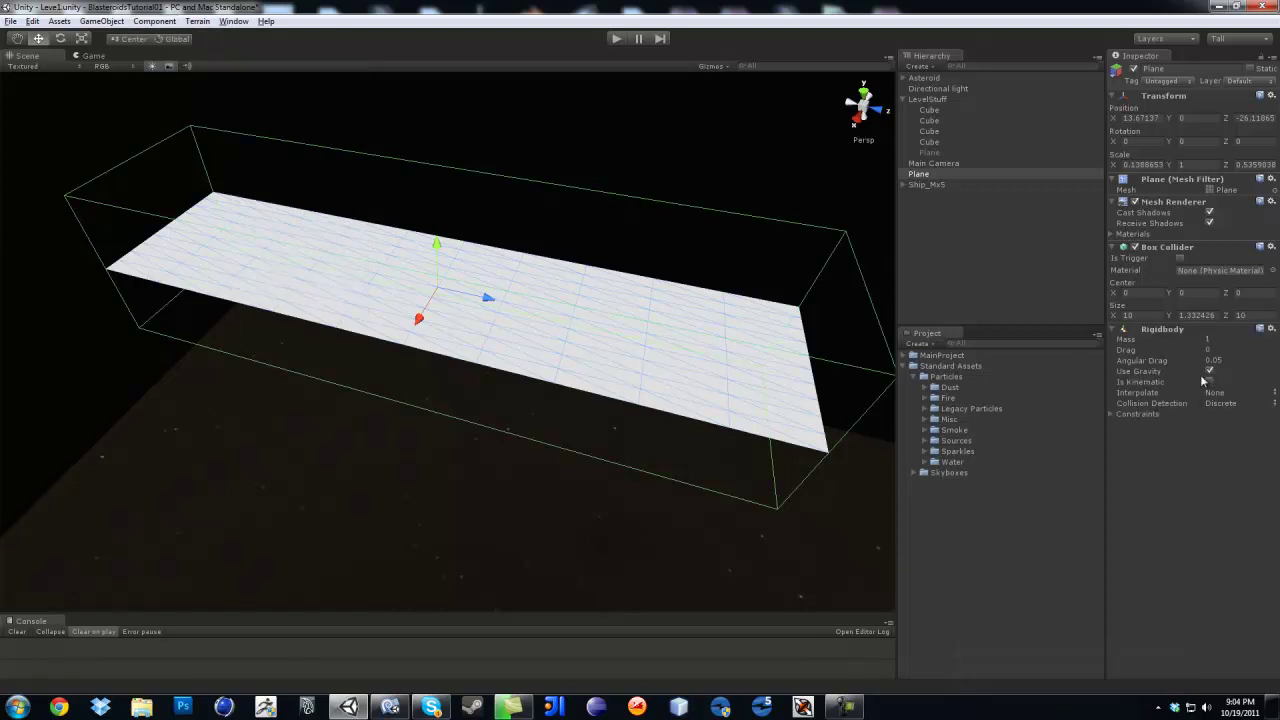
{"action": "left_click", "coordinate": [1113, 414]}
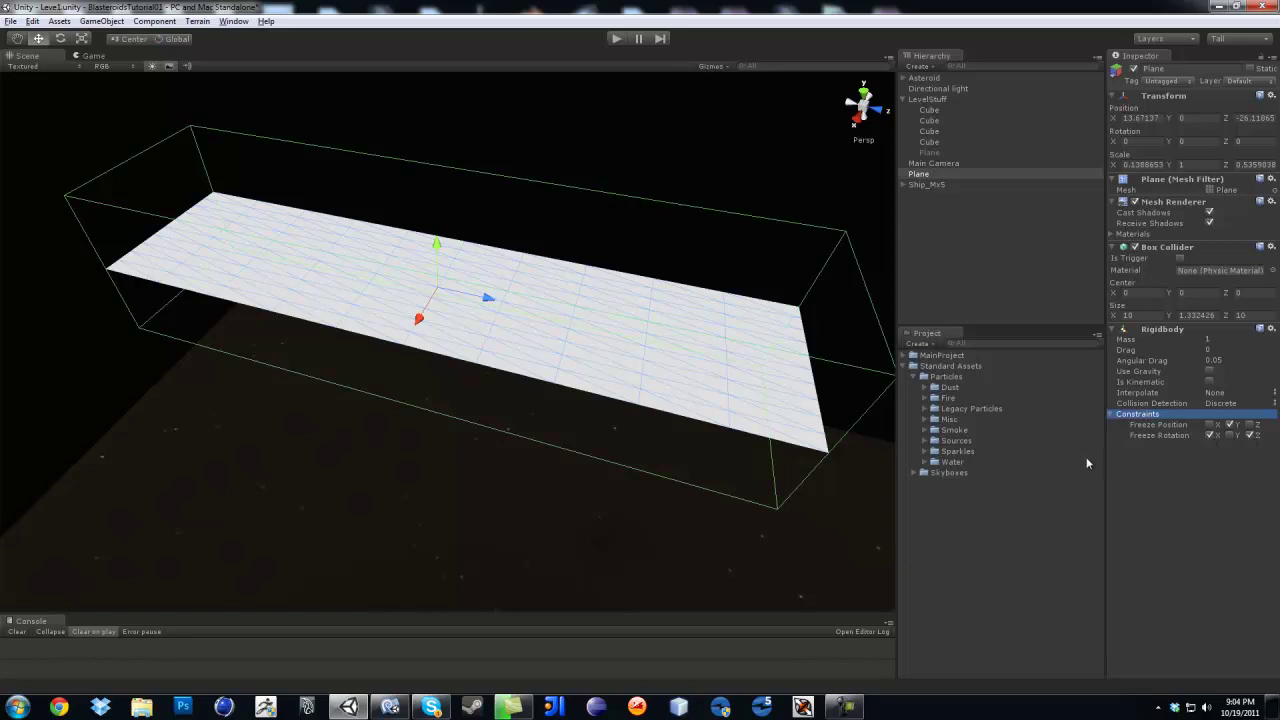
{"action": "left_click_drag", "start_coordinate": [334, 324], "coordinate": [651, 331], "text": "alt"}
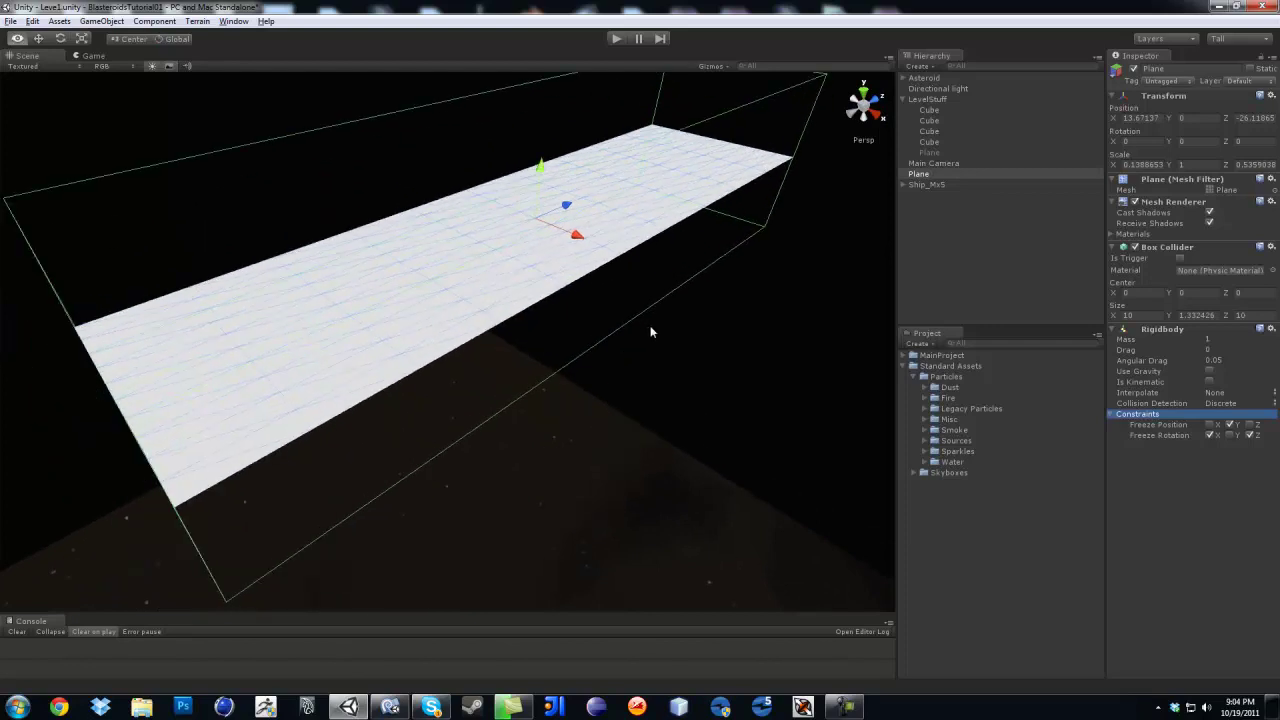
Step: Drag the spark texture from Standard Assets > Particles > Sources > Textures onto the Plane
{"action": "left_click", "coordinate": [914, 377]}
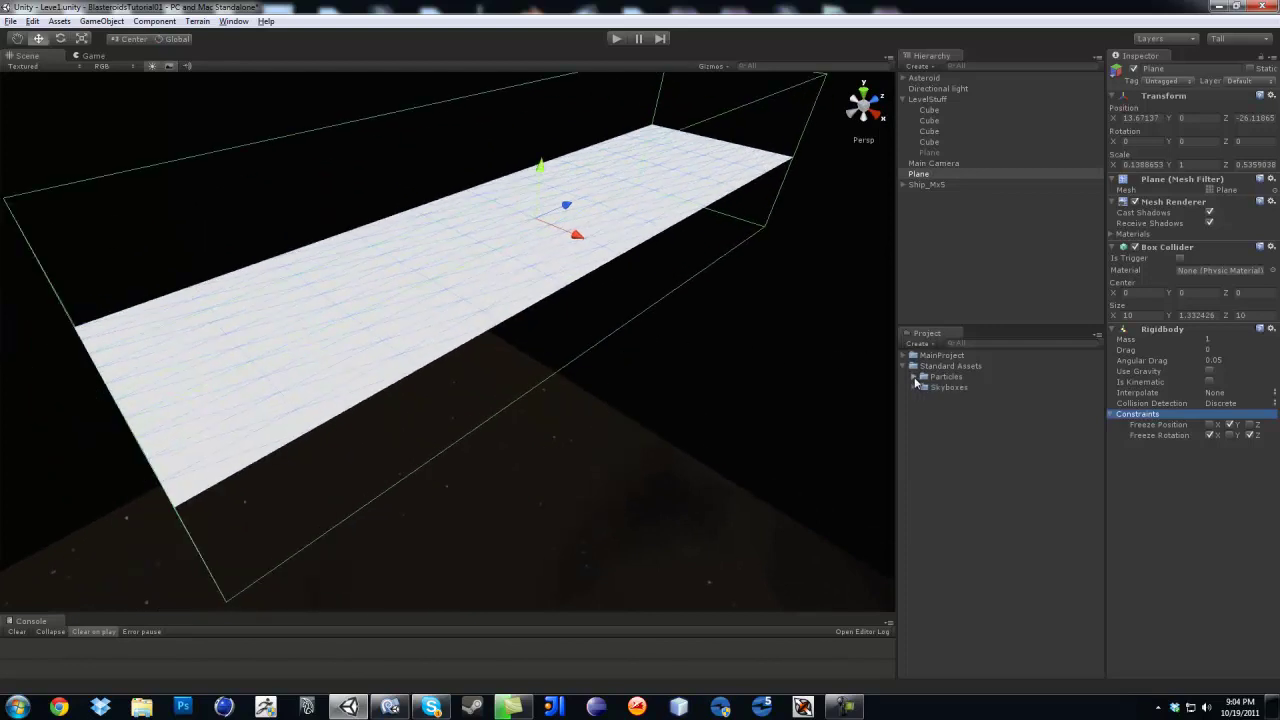
{"action": "left_click", "coordinate": [914, 378]}
{"action": "left_click", "coordinate": [924, 441]}
{"action": "left_click", "coordinate": [935, 484]}
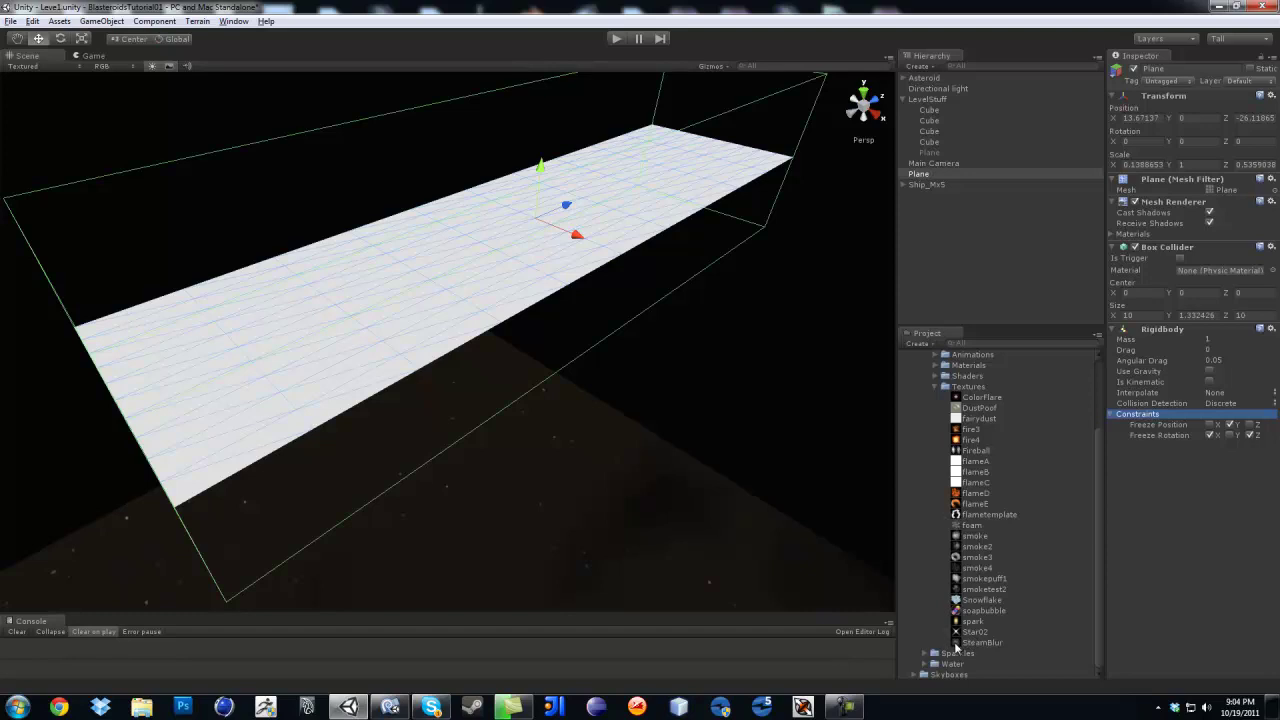
{"action": "left_click_drag", "start_coordinate": [957, 622], "coordinate": [535, 262]}
{"action": "left_click_drag", "start_coordinate": [435, 265], "coordinate": [491, 348]}
{"action": "scroll", "coordinate": [491, 348], "scroll_direction": "down", "scroll_amount": 5}
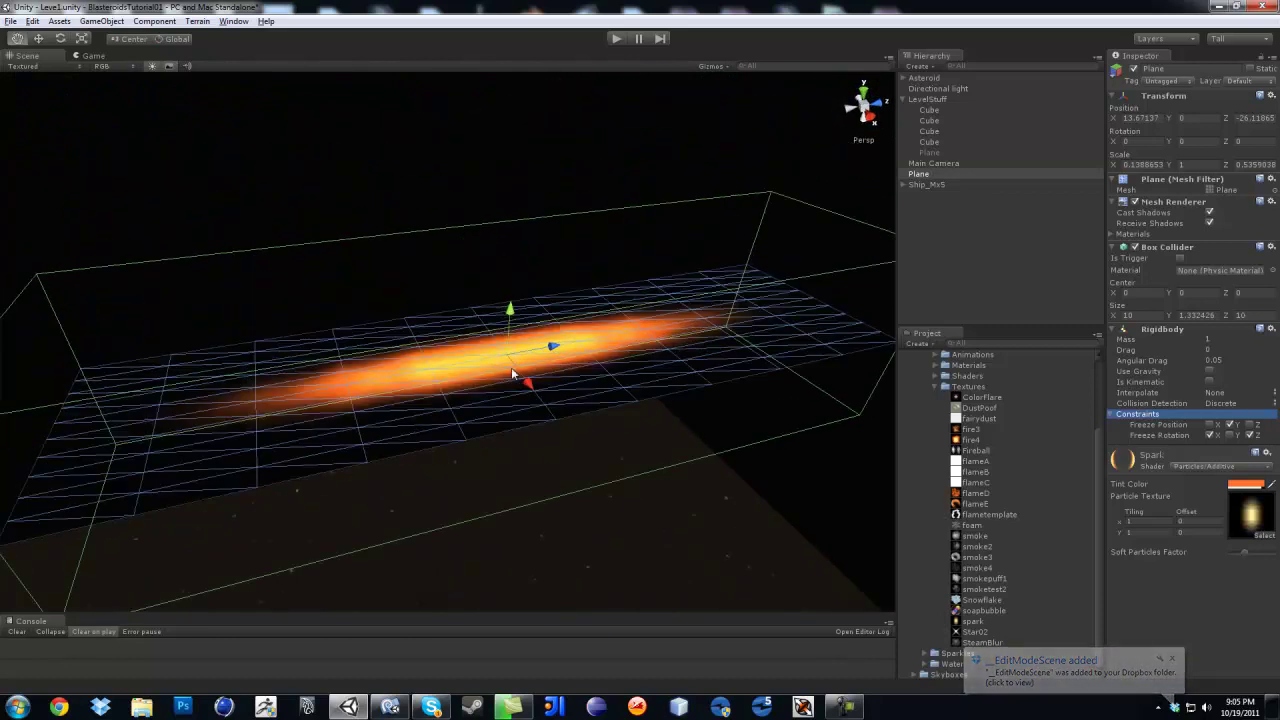
Step: Browse the Legacy Particles, Misc and Smoke particle folders in the Project panel
{"action": "left_click", "coordinate": [932, 387]}
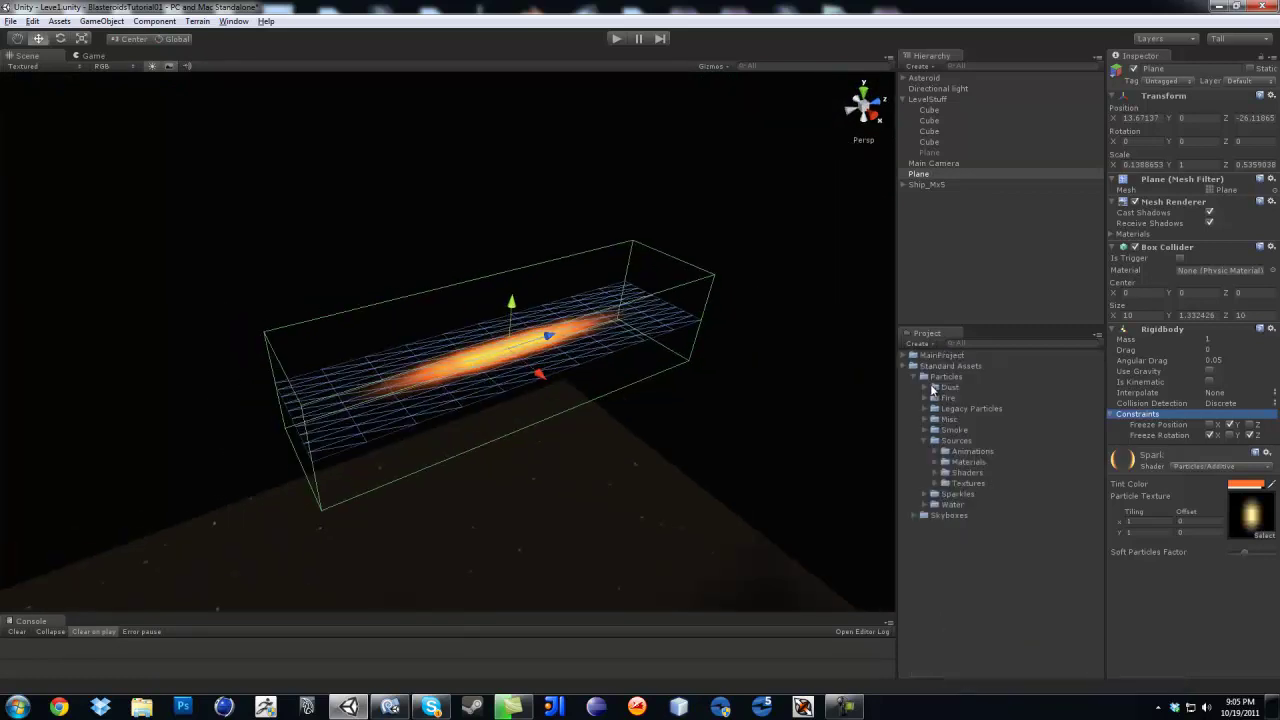
{"action": "left_click", "coordinate": [926, 409]}
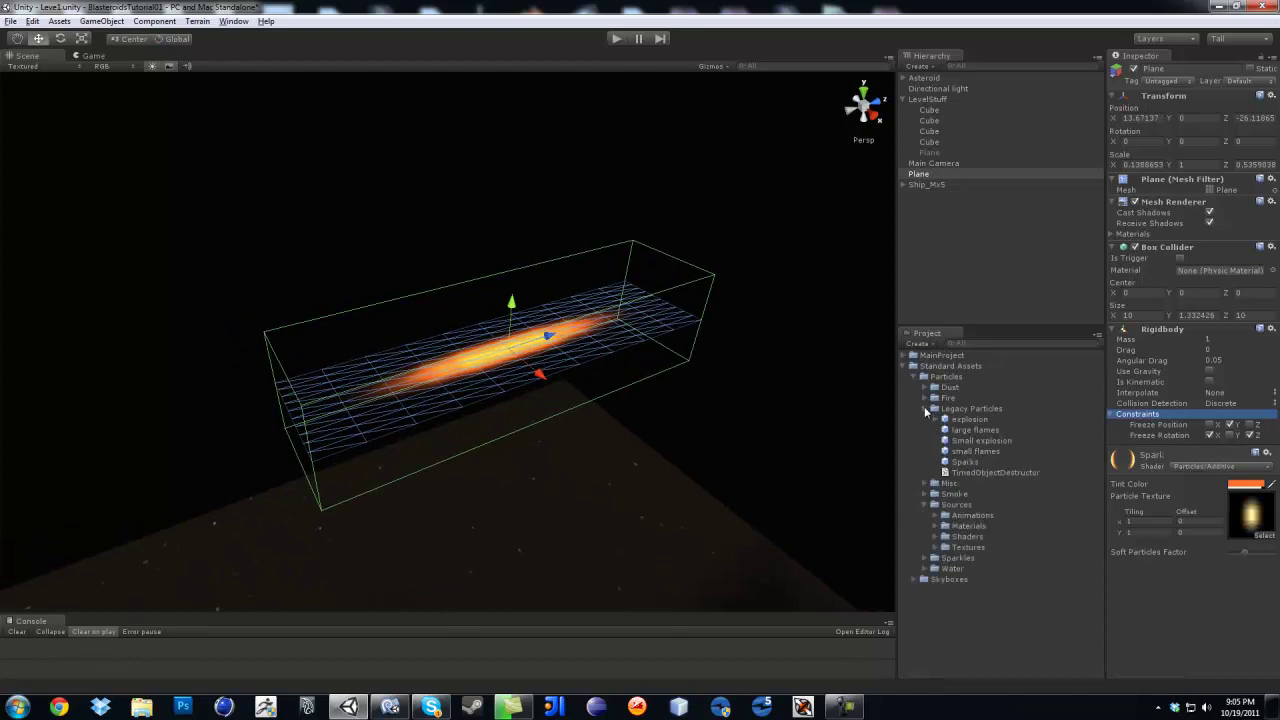
{"action": "left_click", "coordinate": [925, 409]}
{"action": "left_click", "coordinate": [925, 419]}
{"action": "left_click", "coordinate": [925, 419]}
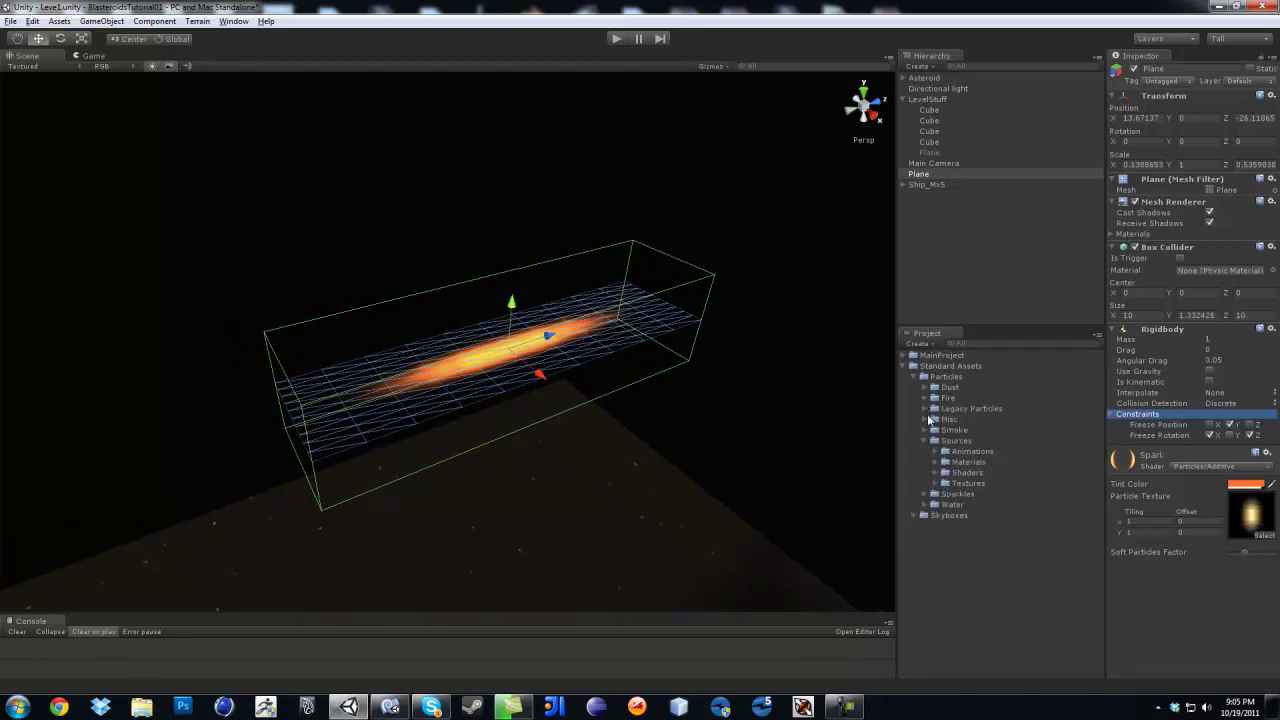
{"action": "left_click", "coordinate": [925, 419]}
{"action": "left_click", "coordinate": [925, 420]}
{"action": "left_click", "coordinate": [923, 430]}
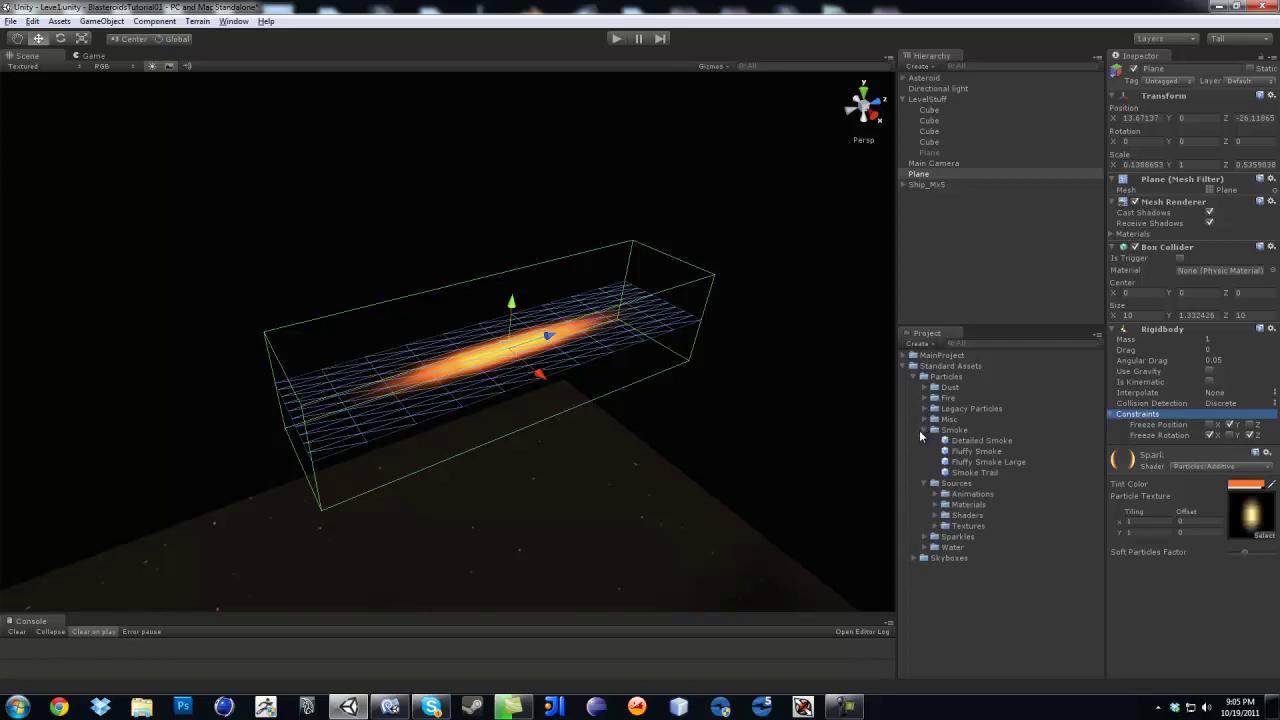
Step: Rename the glowing Plane object in the Hierarchy to 'Bullet'
{"action": "left_click", "coordinate": [944, 176]}
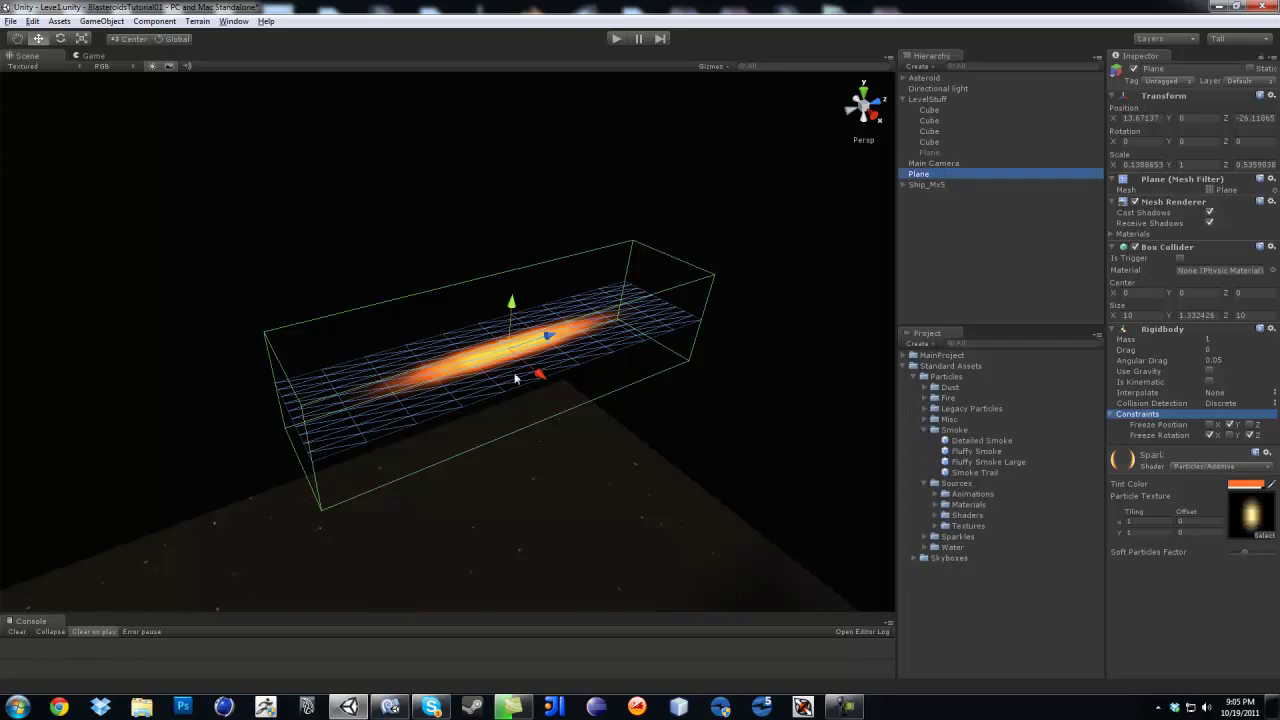
{"action": "left_click", "coordinate": [954, 176]}
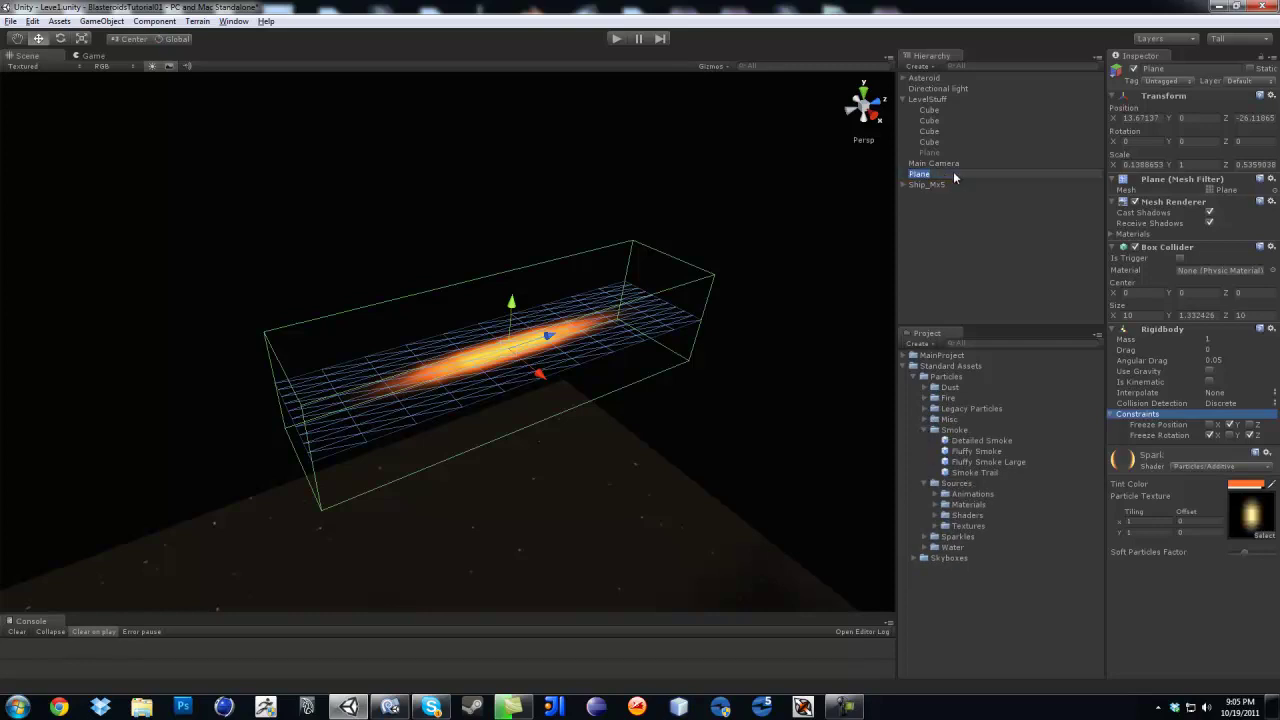
{"action": "type", "text": "Bullet"}
{"action": "key", "text": "Return"}
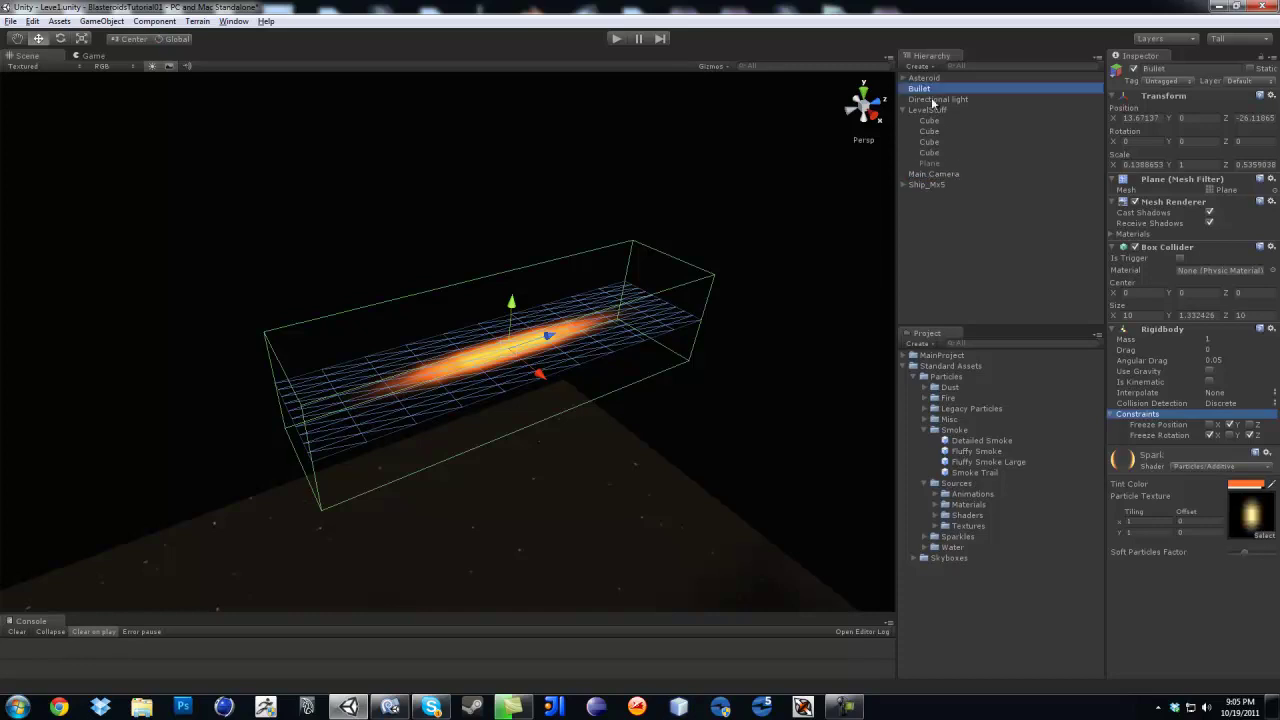
{"action": "scroll", "coordinate": [574, 363], "scroll_direction": "down", "scroll_amount": 3}
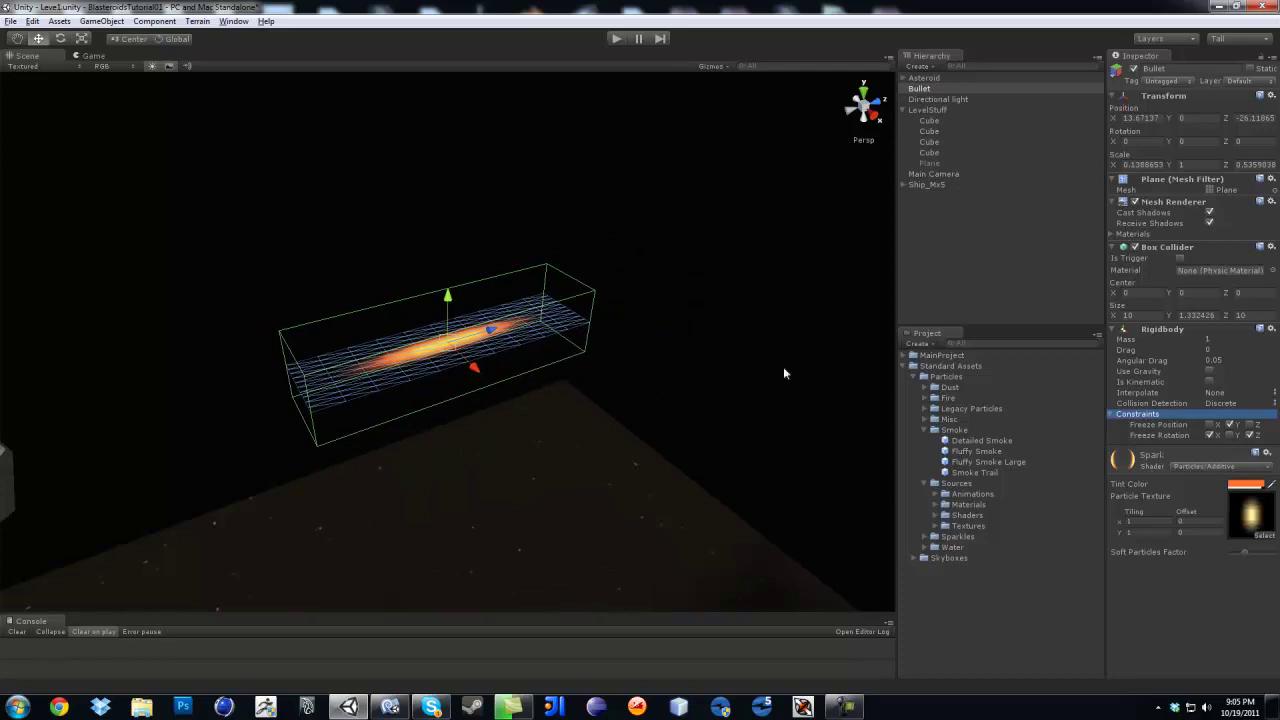
Step: Add the Smoke Trail prefab to the scene and move it to the view centre
{"action": "left_click_drag", "start_coordinate": [955, 474], "coordinate": [800, 432]}
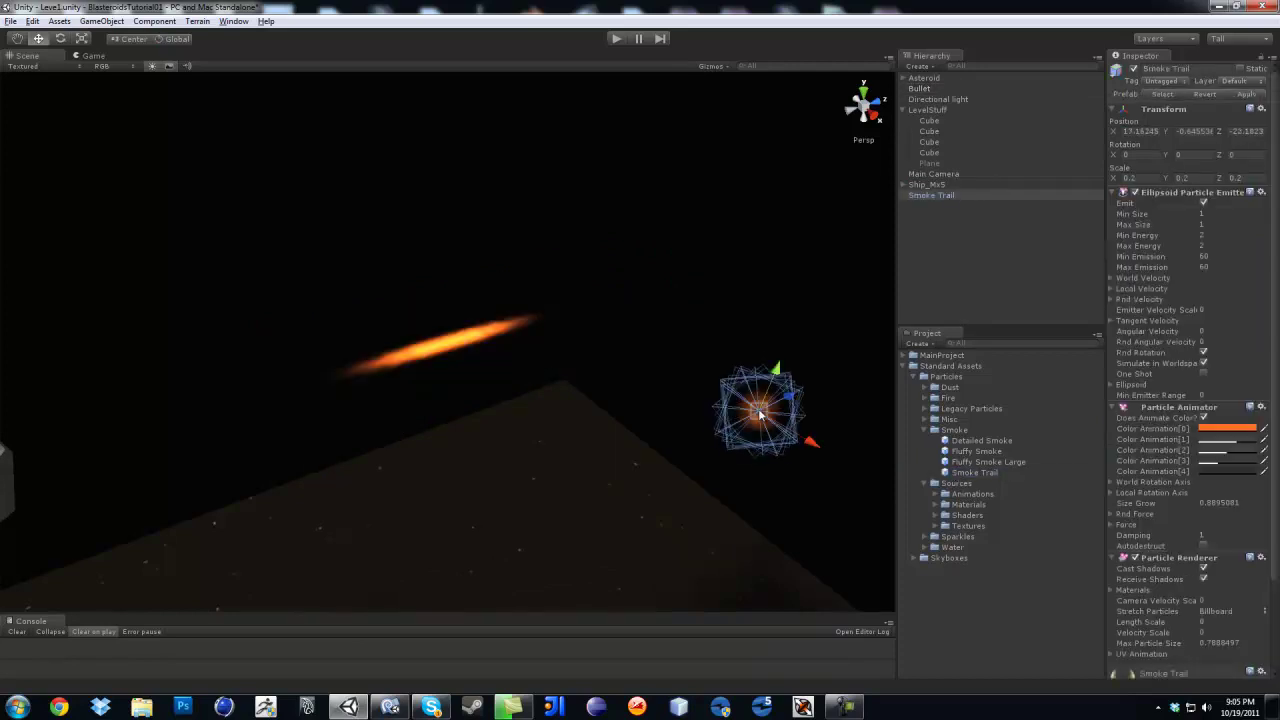
{"action": "left_click", "coordinate": [936, 195]}
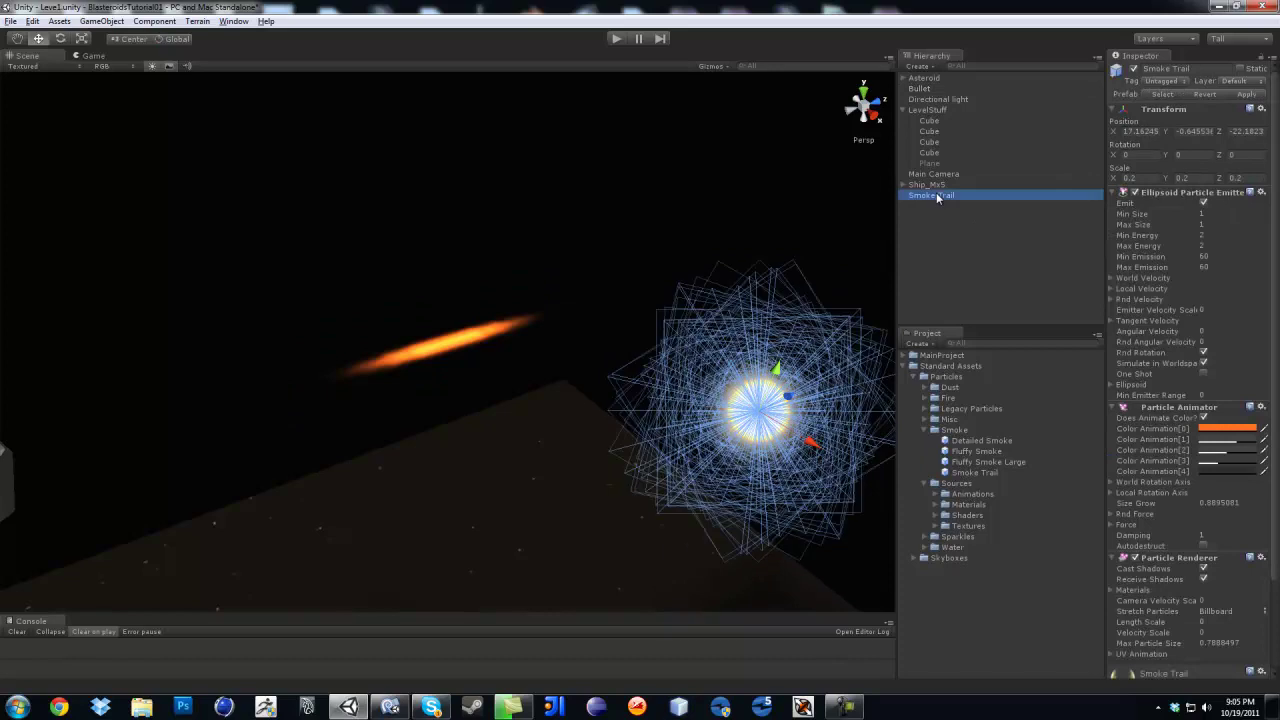
{"action": "left_click", "coordinate": [112, 21]}
{"action": "left_click", "coordinate": [128, 141]}
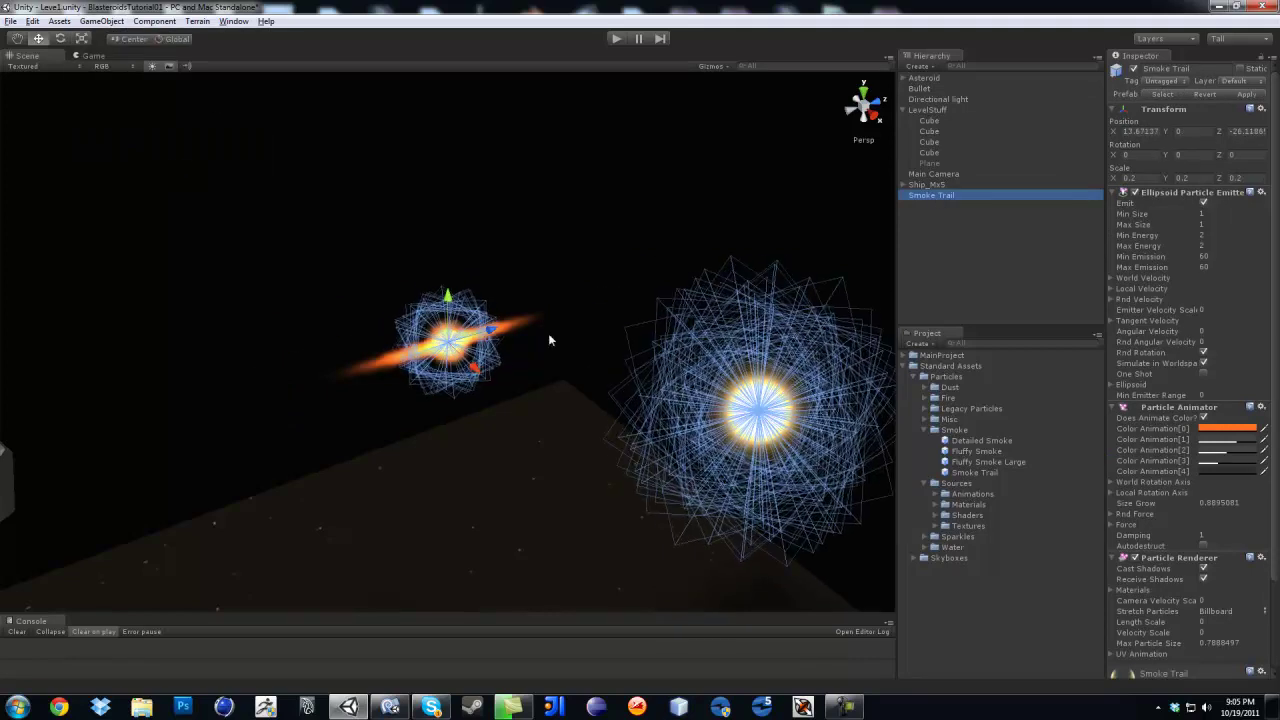
{"action": "scroll", "coordinate": [600, 350], "scroll_direction": "up", "scroll_amount": 3}
{"action": "left_click_drag", "start_coordinate": [546, 353], "coordinate": [510, 338], "text": "alt"}
Step: Parent Smoke Trail under Bullet and slide Bullet along Z toward the ship
{"action": "left_click", "coordinate": [927, 195]}
{"action": "left_click_drag", "start_coordinate": [927, 198], "coordinate": [936, 91]}
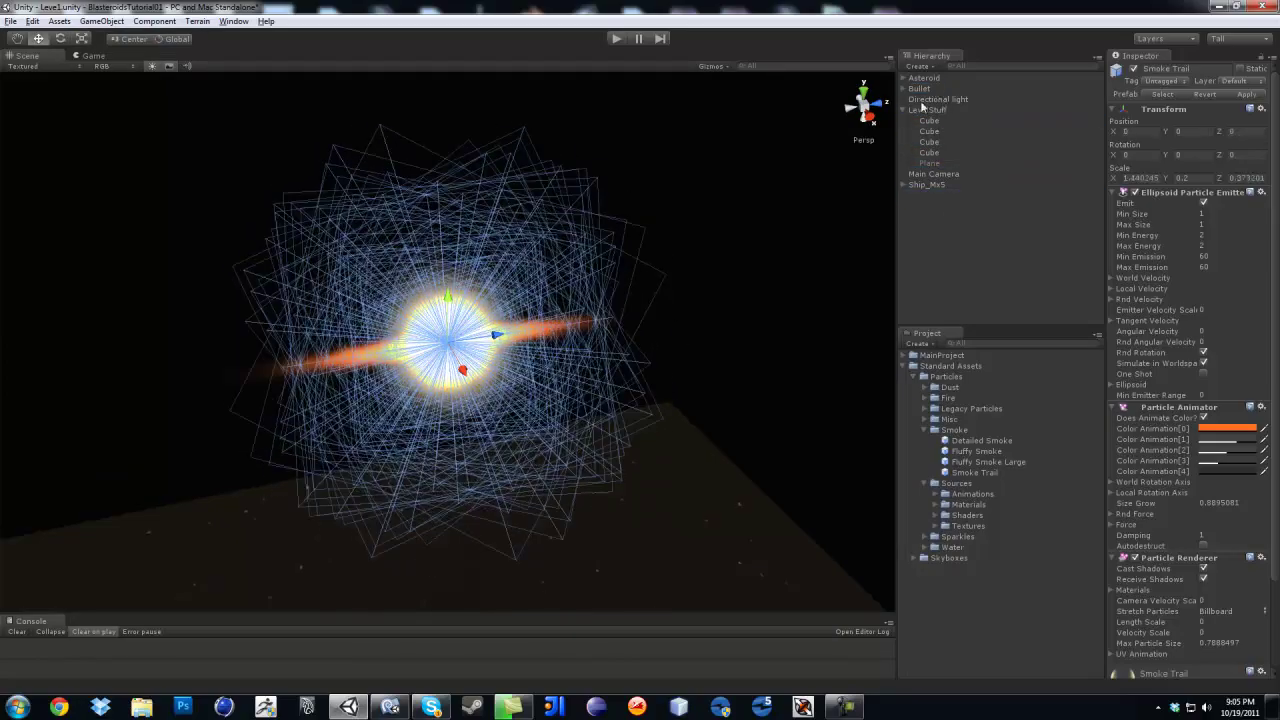
{"action": "left_click_drag", "start_coordinate": [651, 410], "coordinate": [523, 406], "text": "alt"}
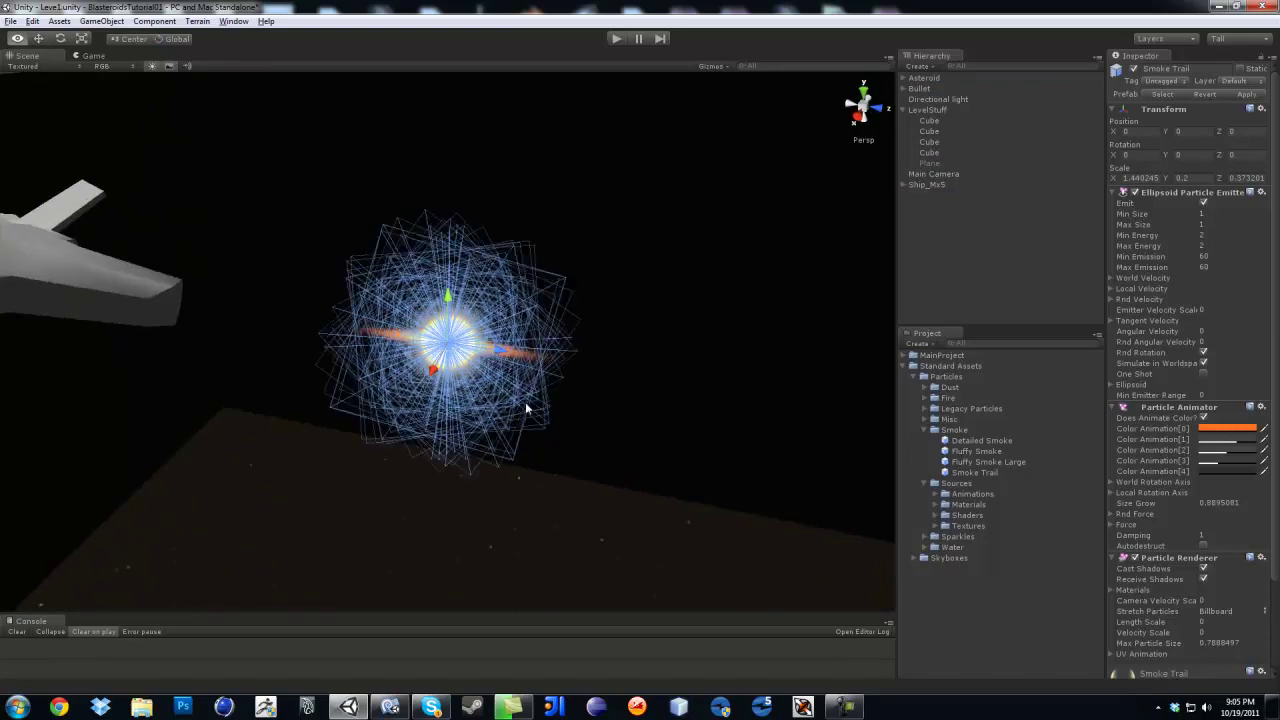
{"action": "left_click", "coordinate": [919, 89]}
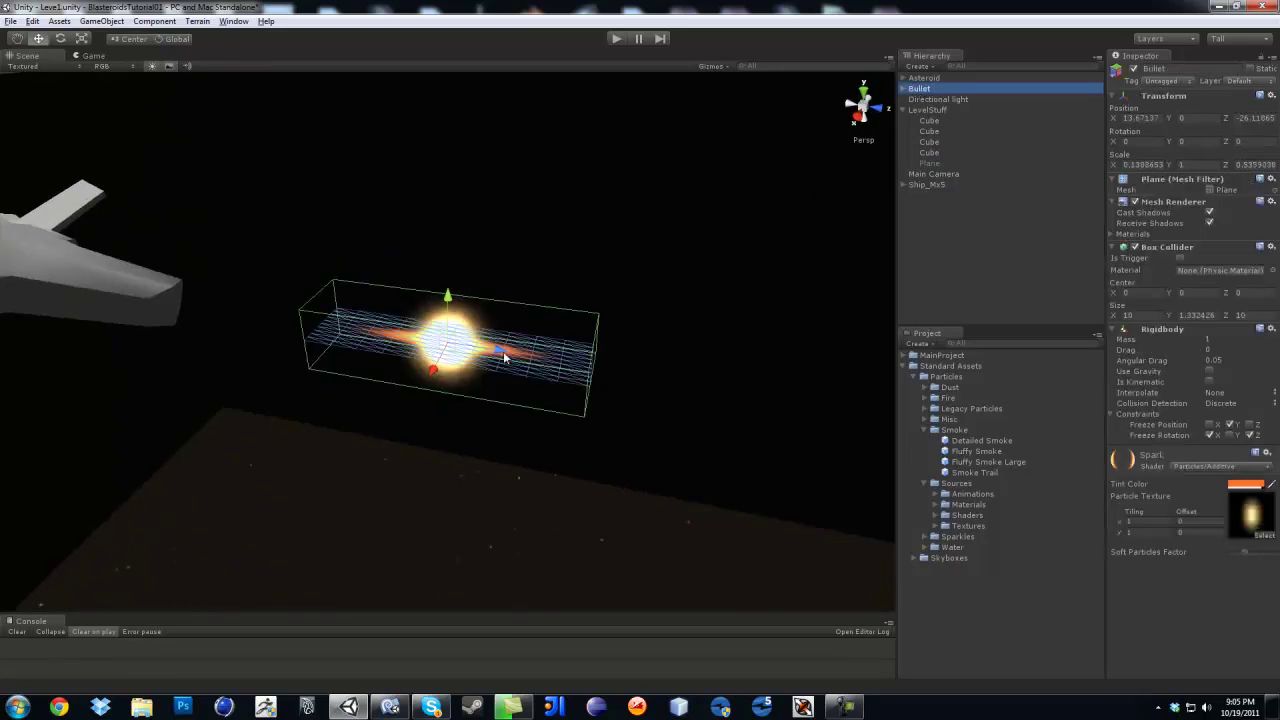
{"action": "left_click_drag", "start_coordinate": [507, 360], "coordinate": [602, 393]}
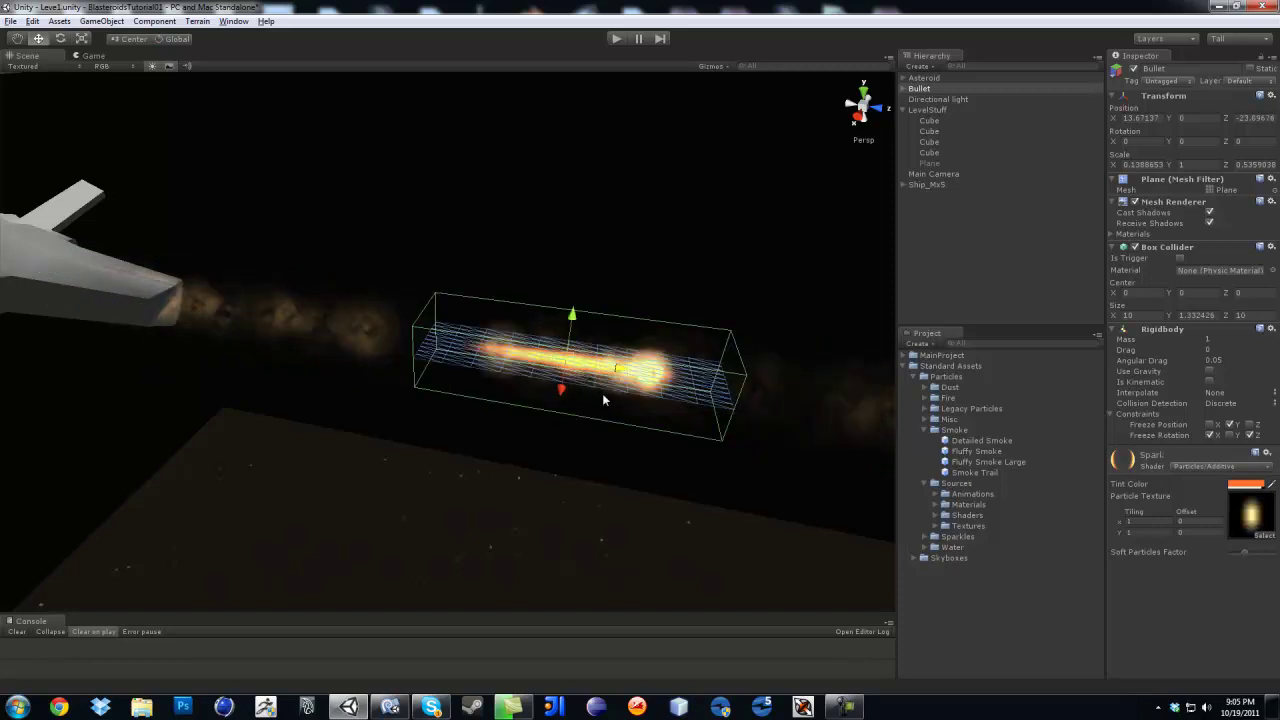
{"action": "right_click_drag", "start_coordinate": [602, 393], "coordinate": [603, 462], "text": "alt"}
{"action": "left_click_drag", "start_coordinate": [603, 462], "coordinate": [925, 537], "text": "alt"}
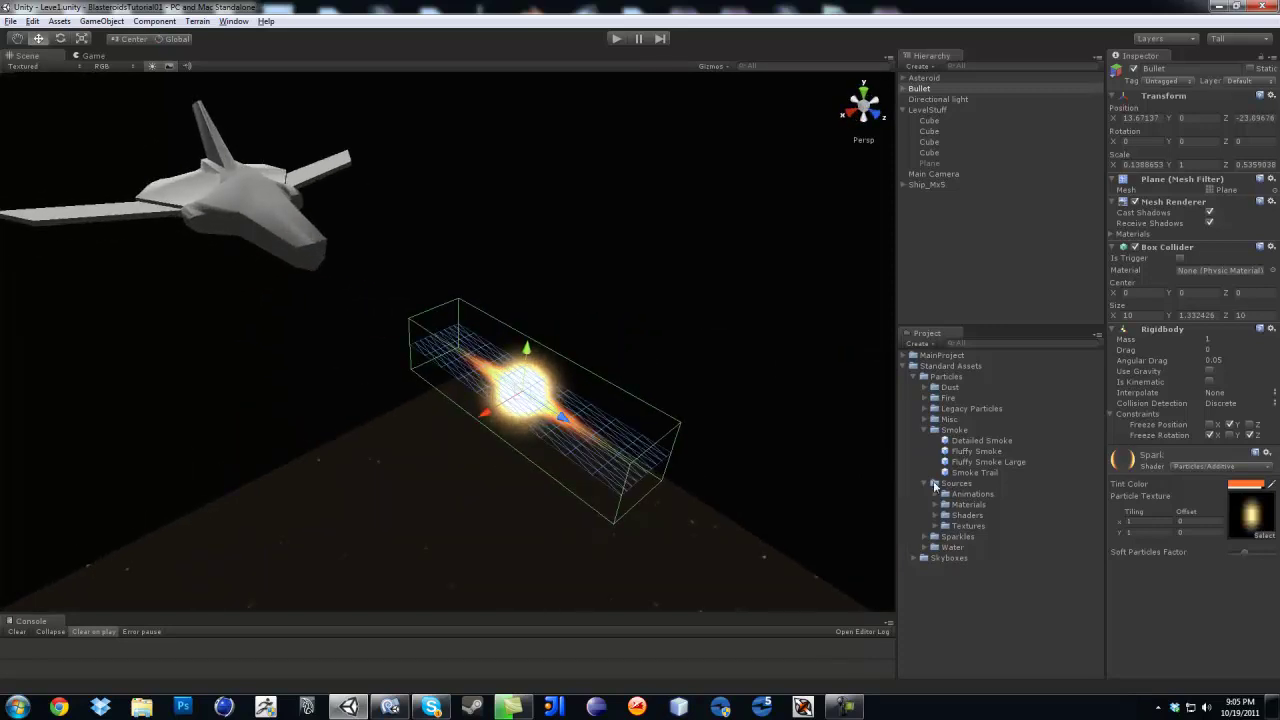
Step: Create an empty prefab named 'Bullet' in the MainProject Prefabs folder
{"action": "left_click", "coordinate": [924, 482]}
{"action": "left_click", "coordinate": [924, 431]}
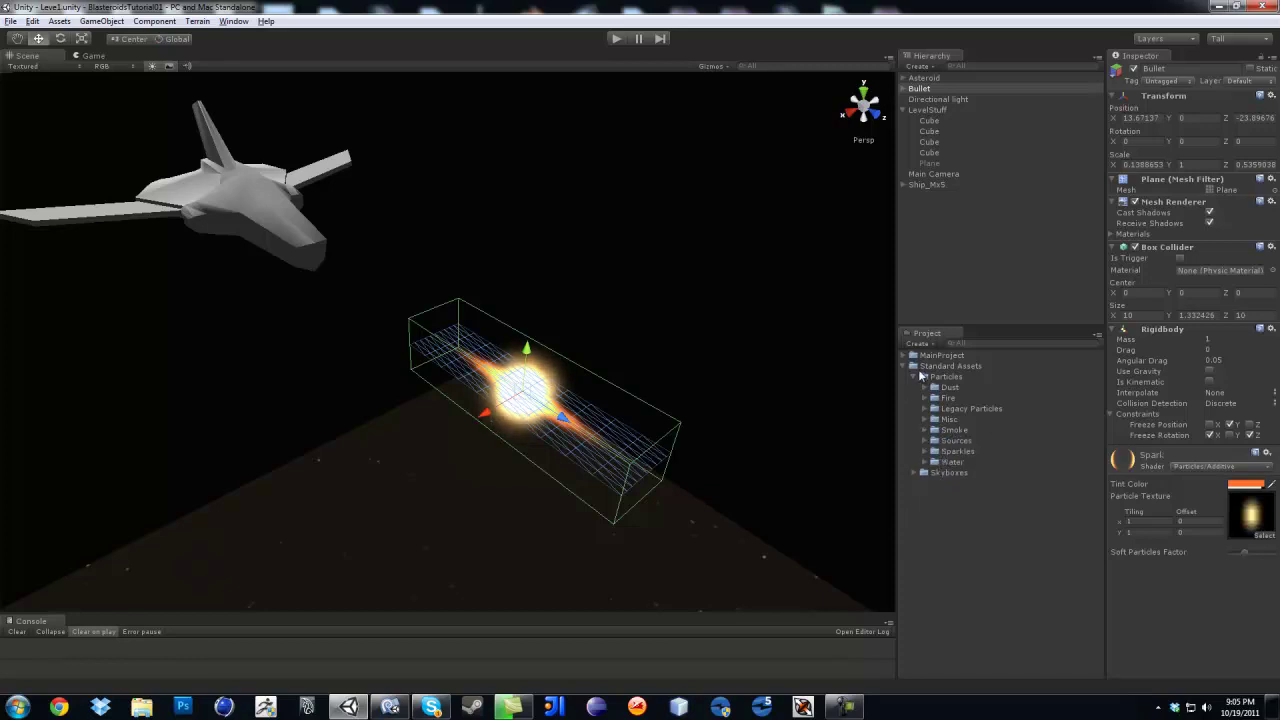
{"action": "left_click", "coordinate": [914, 376]}
{"action": "left_click", "coordinate": [902, 366]}
{"action": "left_click", "coordinate": [901, 356]}
{"action": "left_click", "coordinate": [938, 398]}
{"action": "right_click", "coordinate": [932, 398]}
{"action": "mouse_move", "coordinate": [965, 408]}
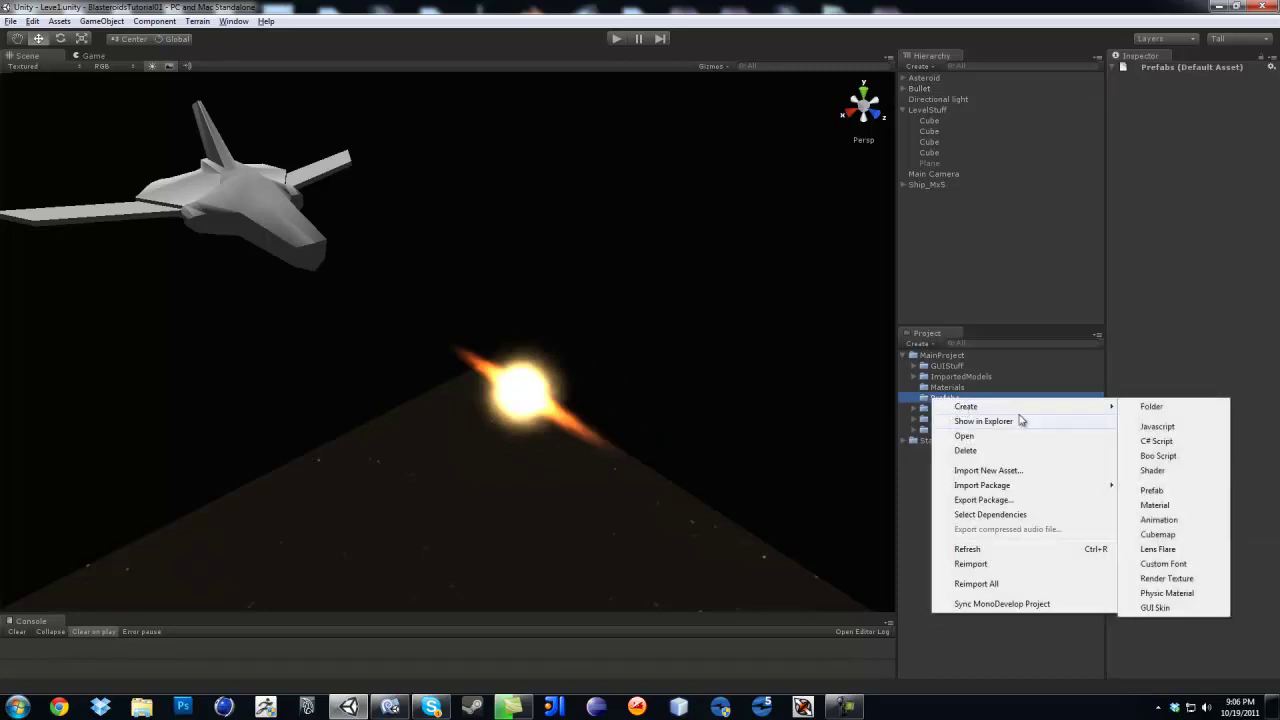
{"action": "left_click", "coordinate": [1155, 496]}
{"action": "type", "text": "Bullet"}
{"action": "key", "text": "Return"}
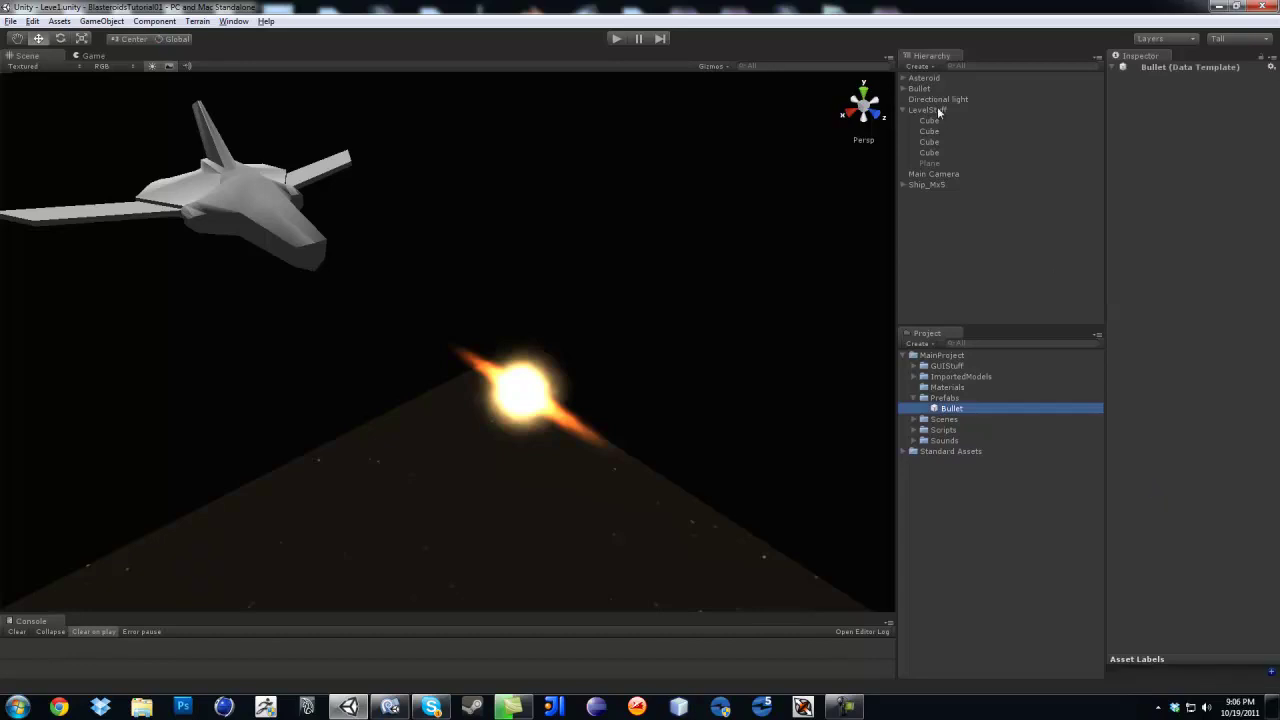
Step: Store the scene Bullet into the Bullet prefab, then delete Bullet from the scene
{"action": "left_click_drag", "start_coordinate": [925, 91], "coordinate": [957, 410]}
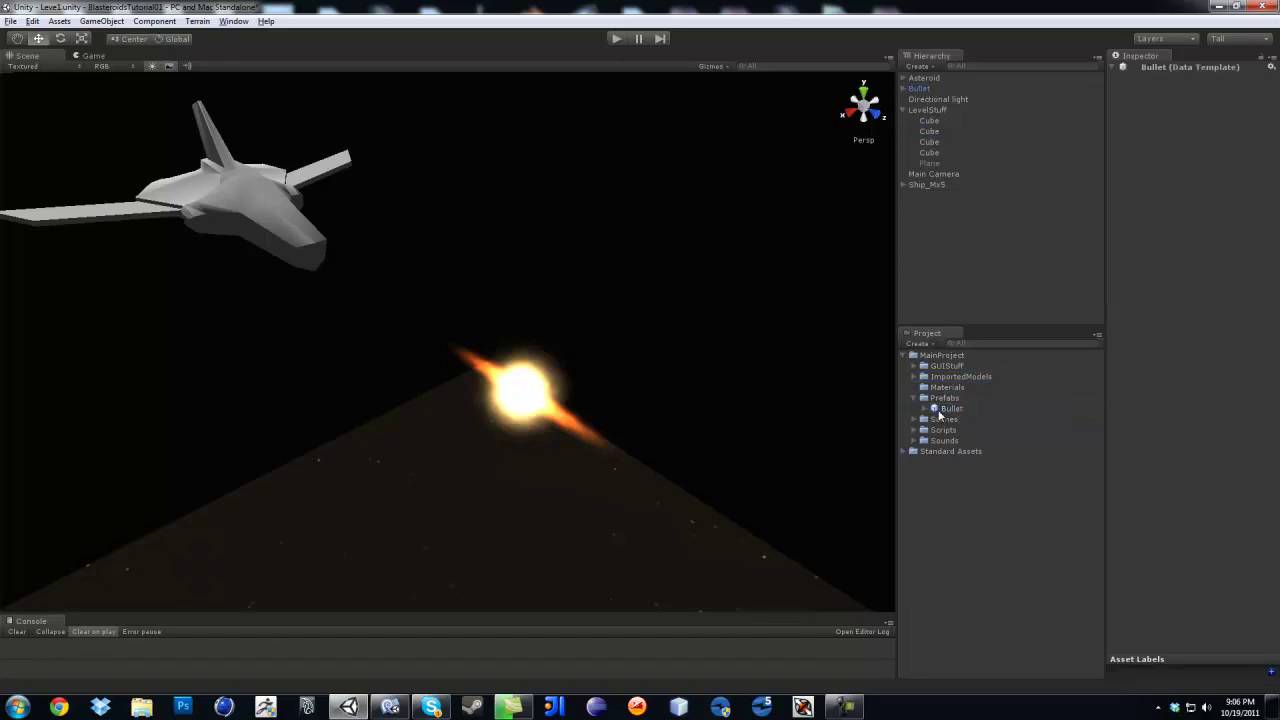
{"action": "left_click", "coordinate": [926, 91]}
{"action": "key", "text": "Delete"}
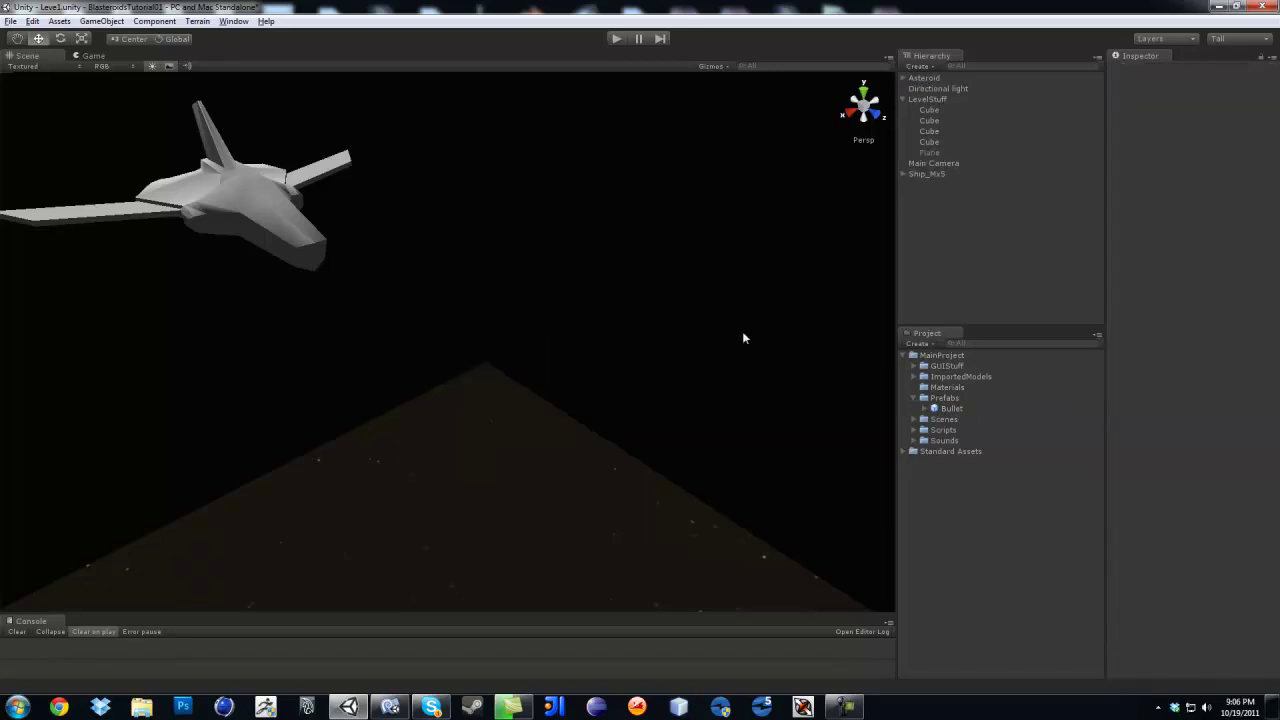
{"action": "left_click_drag", "start_coordinate": [744, 363], "coordinate": [656, 292], "text": "alt"}
{"action": "left_click_drag", "start_coordinate": [507, 228], "coordinate": [526, 426], "text": "alt"}
Step: Create an empty GameObject and rename it 'Muzzle' in the Hierarchy
{"action": "left_click", "coordinate": [101, 21]}
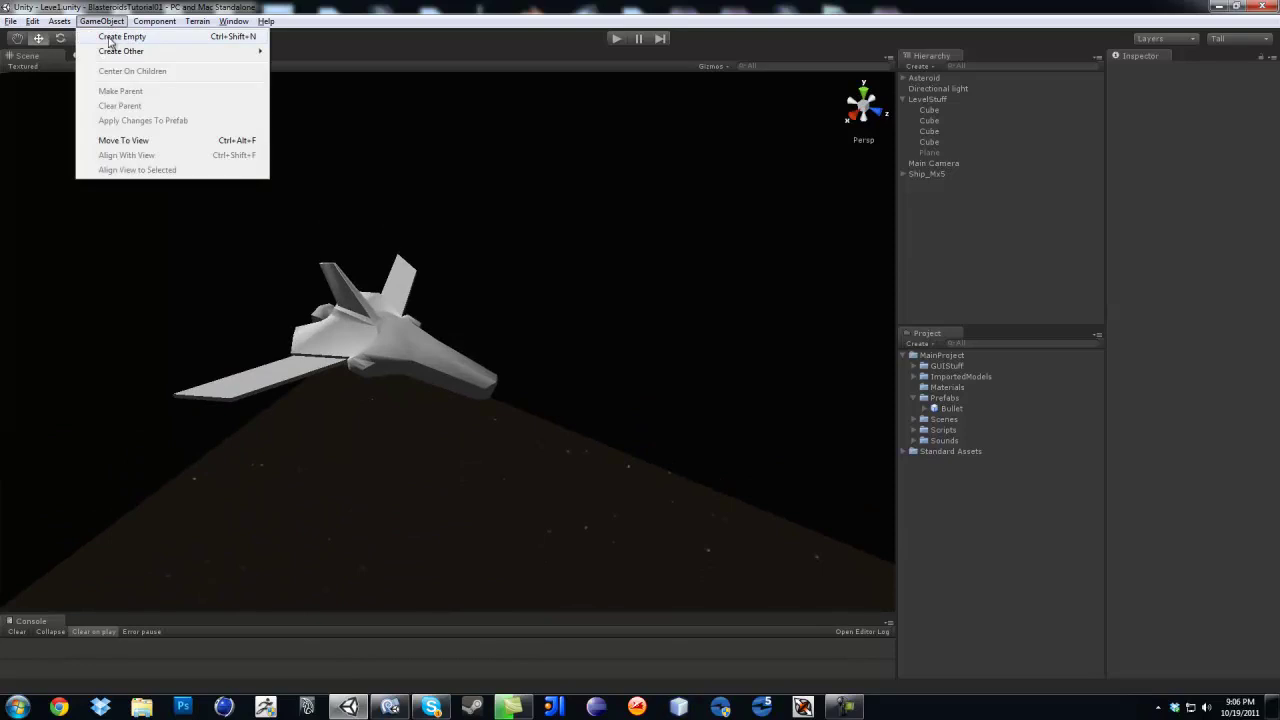
{"action": "left_click", "coordinate": [112, 37]}
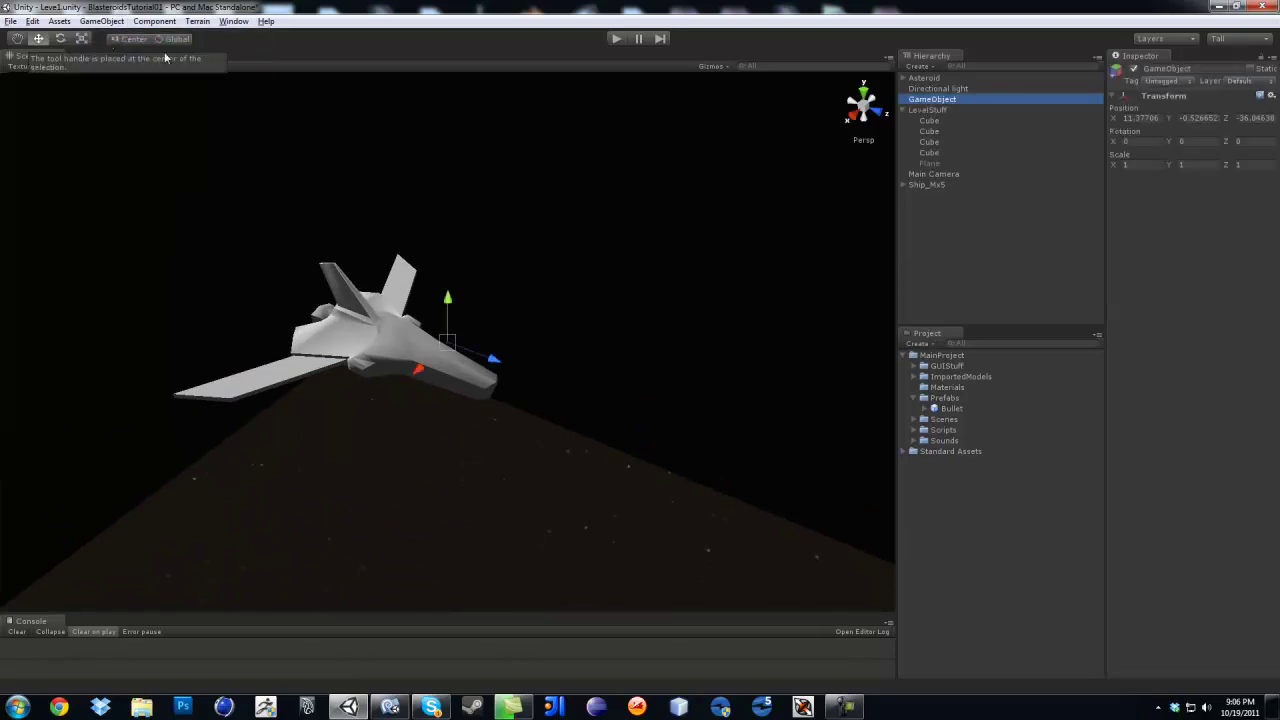
{"action": "left_click", "coordinate": [936, 100]}
{"action": "type", "text": "Muzzle"}
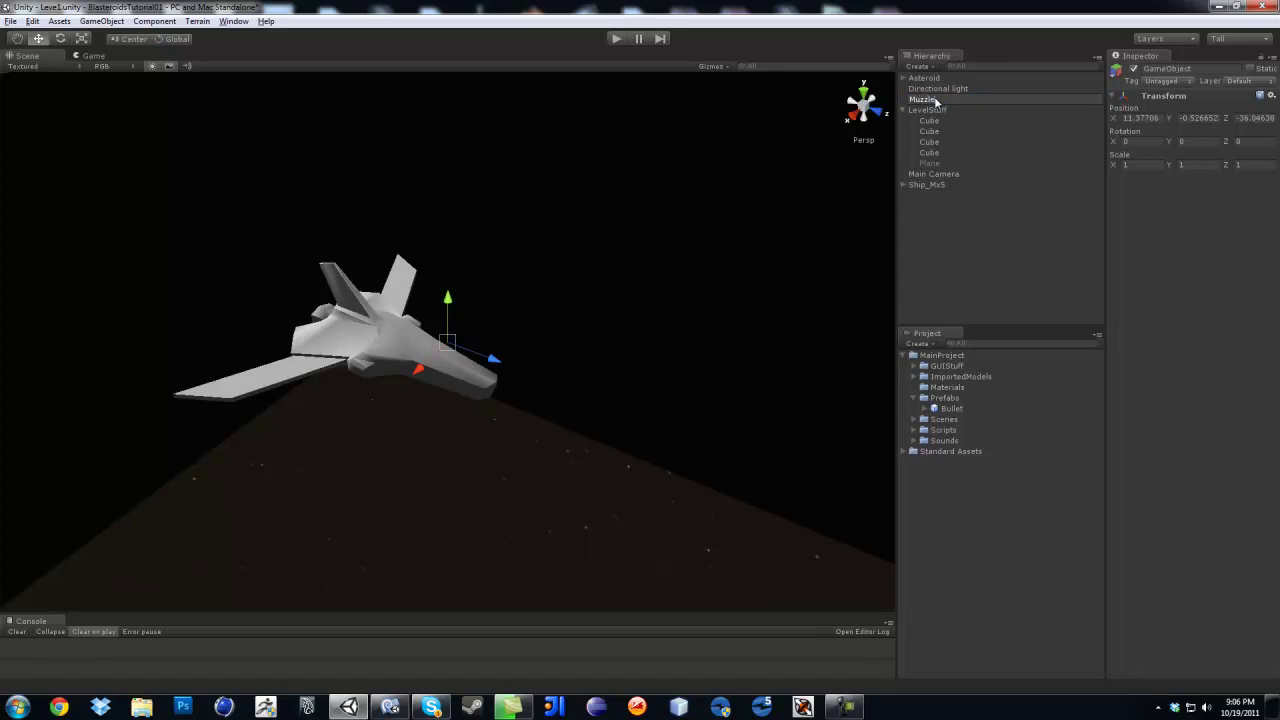
{"action": "key", "text": "Return"}
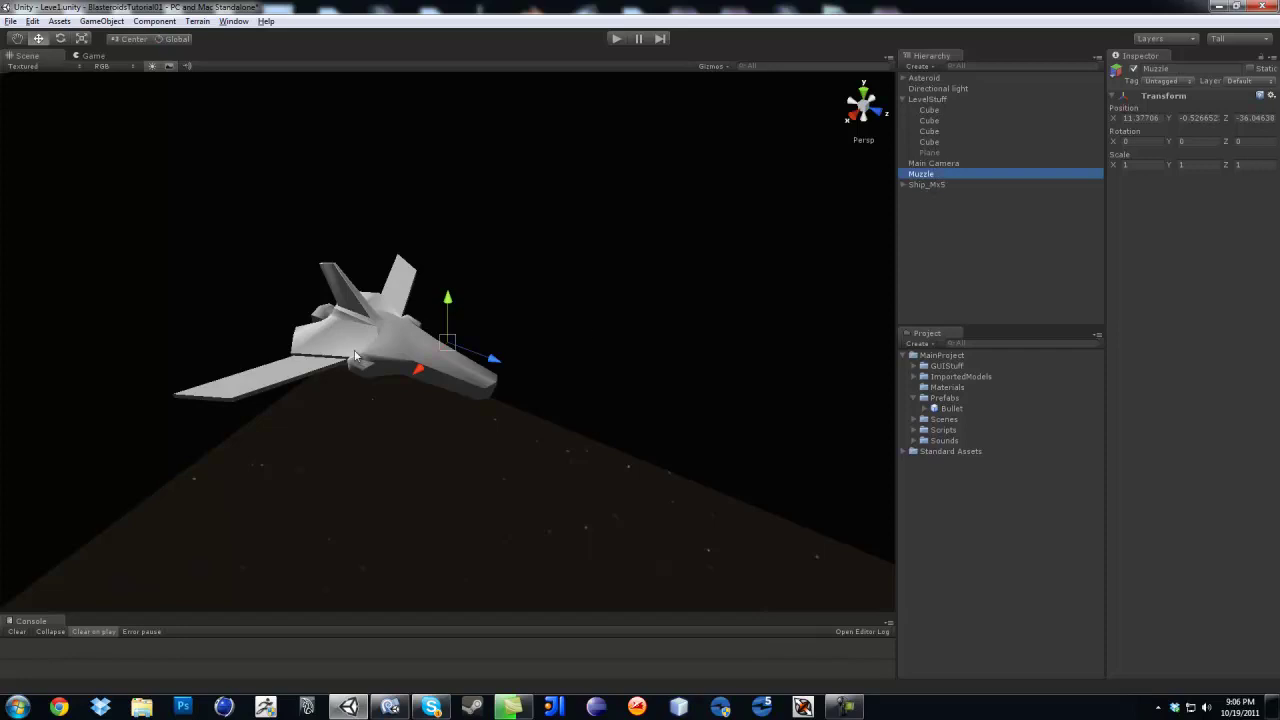
{"action": "left_click", "coordinate": [936, 186]}
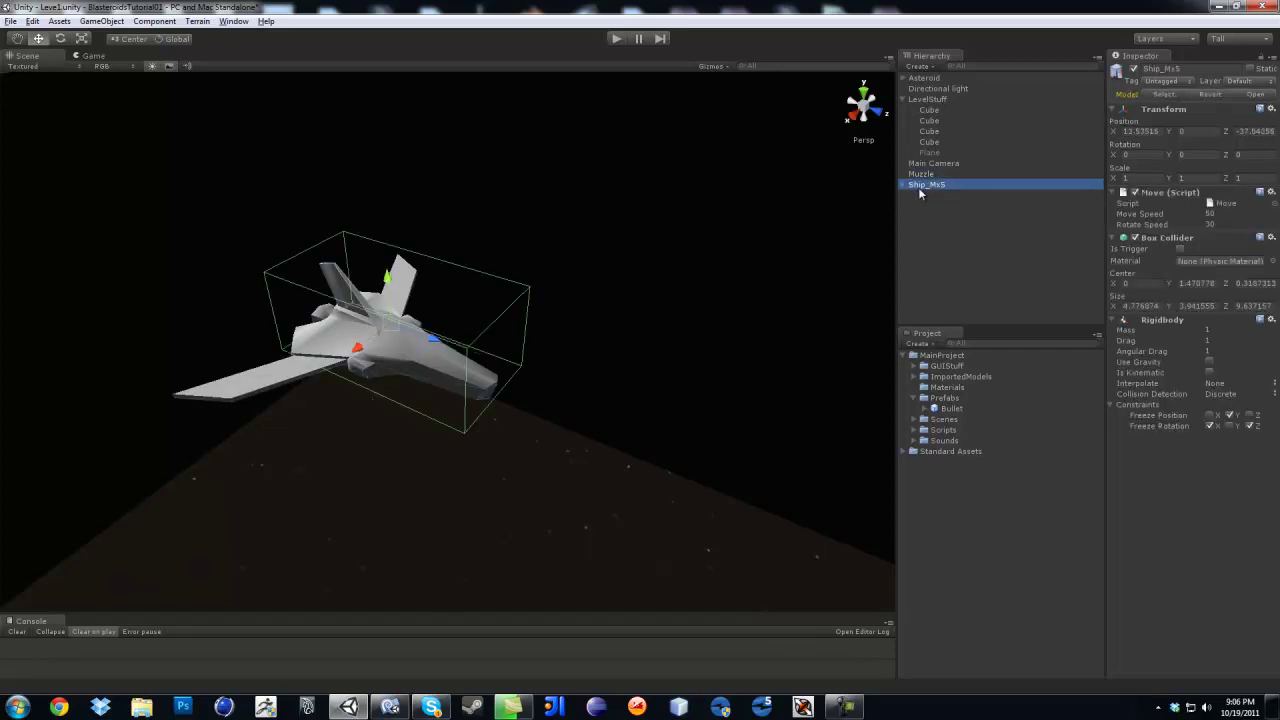
{"action": "left_click_drag", "start_coordinate": [424, 369], "coordinate": [441, 292]}
{"action": "left_click", "coordinate": [920, 175]}
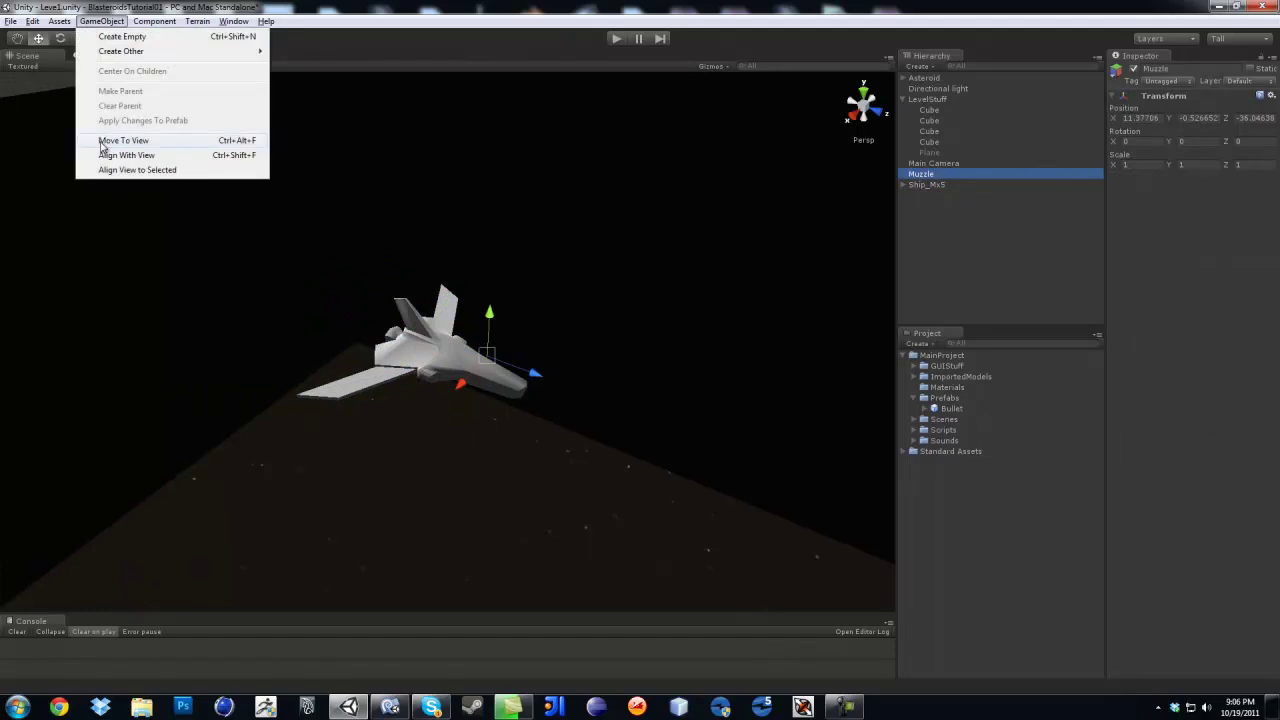
Step: Move Muzzle to the view, then position it just ahead of the ship's nose in Right view
{"action": "left_click", "coordinate": [100, 142]}
{"action": "left_click_drag", "start_coordinate": [363, 243], "coordinate": [500, 420], "text": "alt"}
{"action": "left_click", "coordinate": [855, 110]}
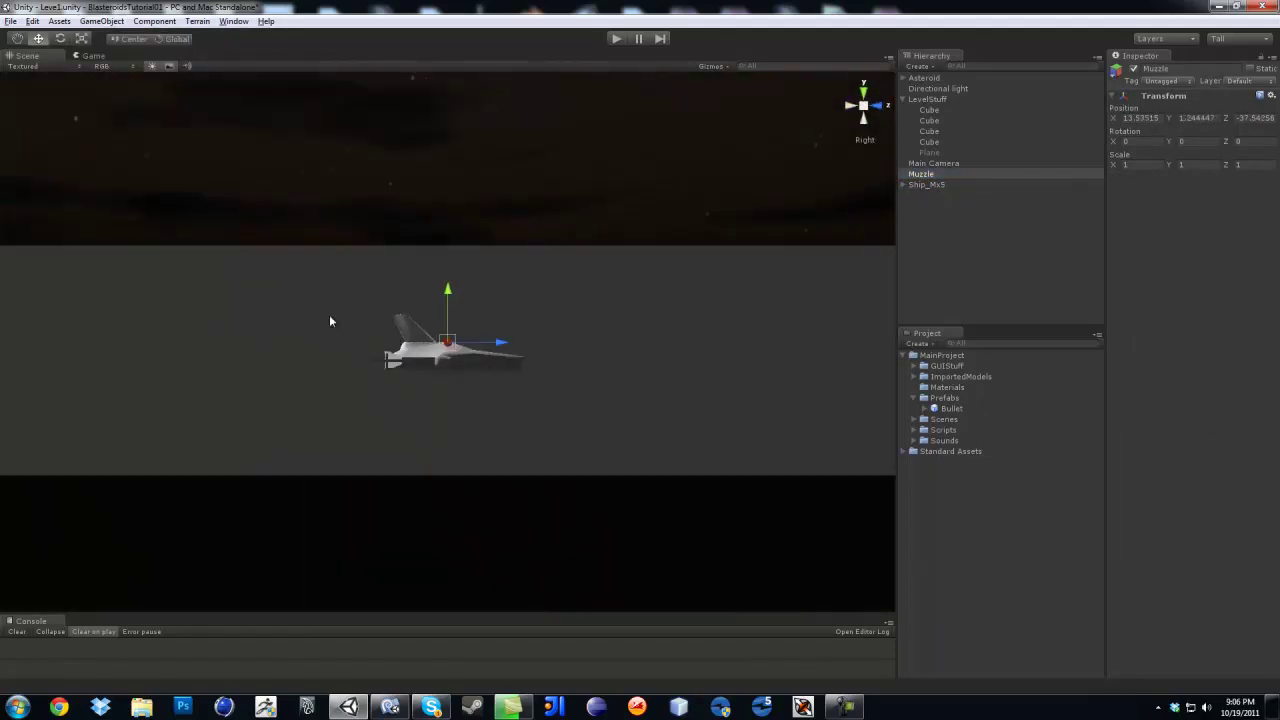
{"action": "scroll", "coordinate": [771, 409], "scroll_direction": "up", "scroll_amount": 3}
{"action": "left_click_drag", "start_coordinate": [451, 347], "coordinate": [813, 405]}
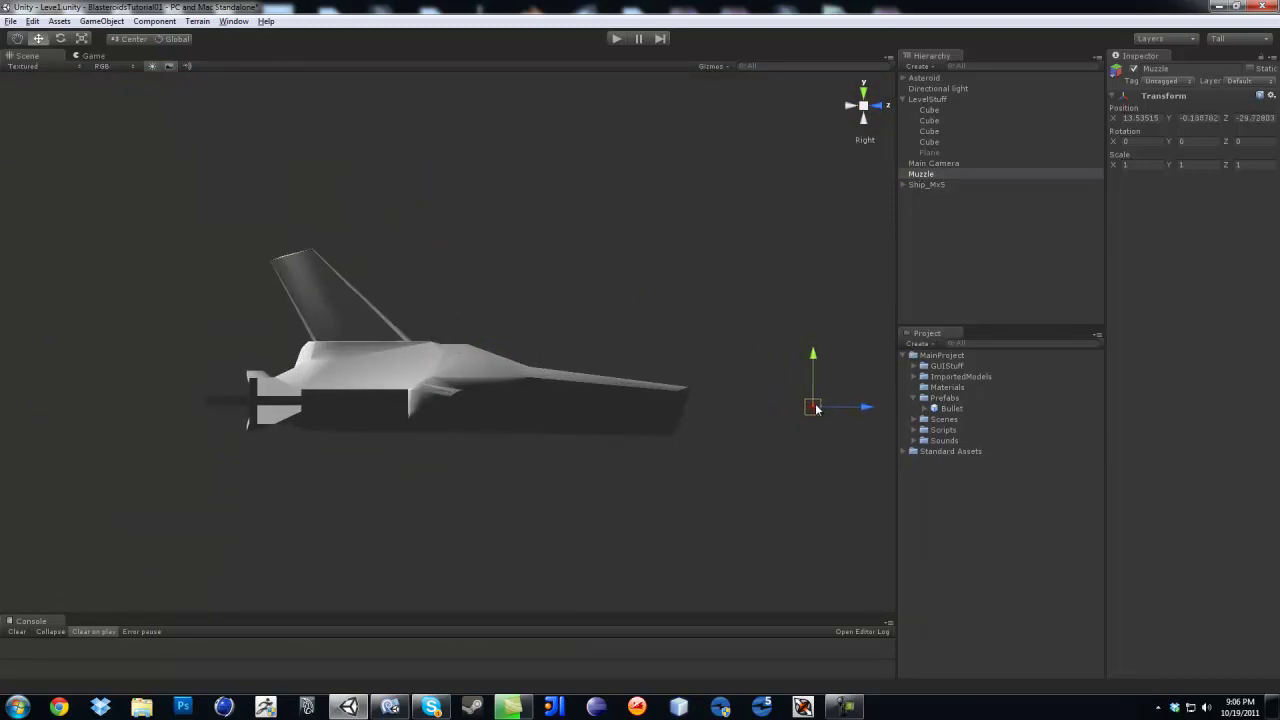
{"action": "middle_click_drag", "start_coordinate": [766, 457], "coordinate": [606, 437]}
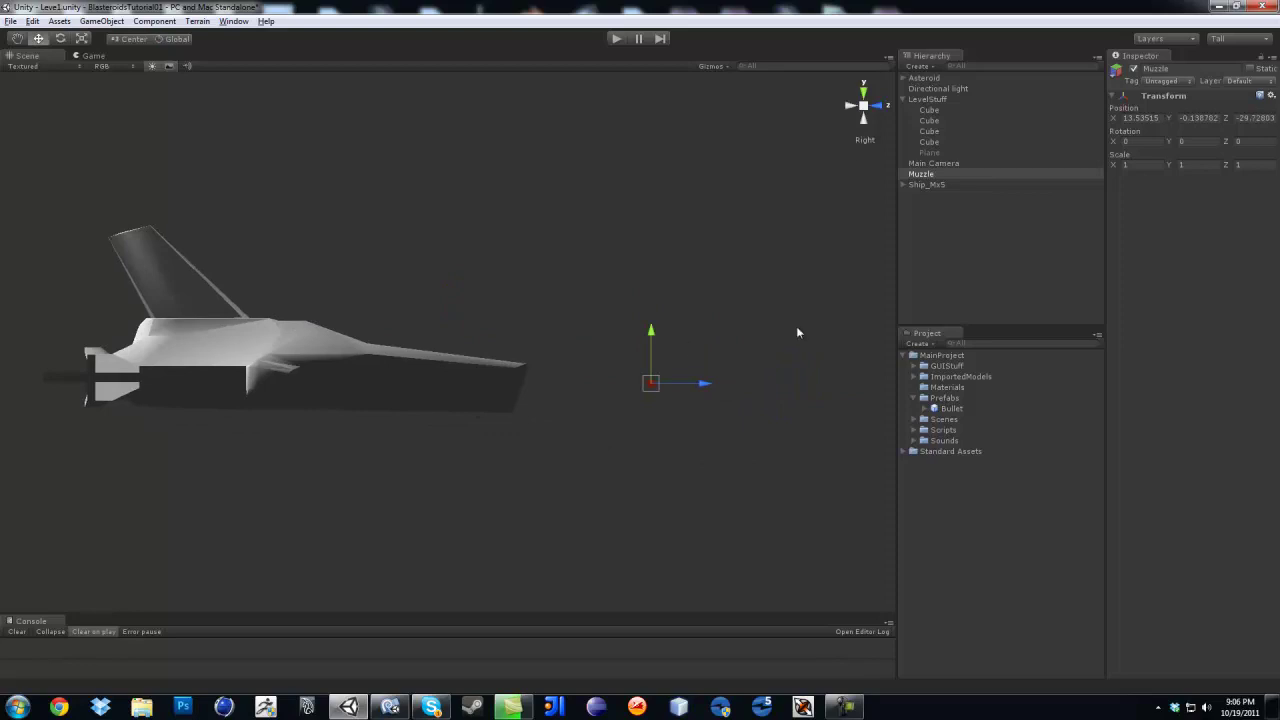
Step: Make Muzzle a child of Ship_Mx5 in the Hierarchy
{"action": "left_click_drag", "start_coordinate": [864, 112], "coordinate": [560, 515], "text": "alt"}
{"action": "left_click_drag", "start_coordinate": [922, 176], "coordinate": [924, 187]}
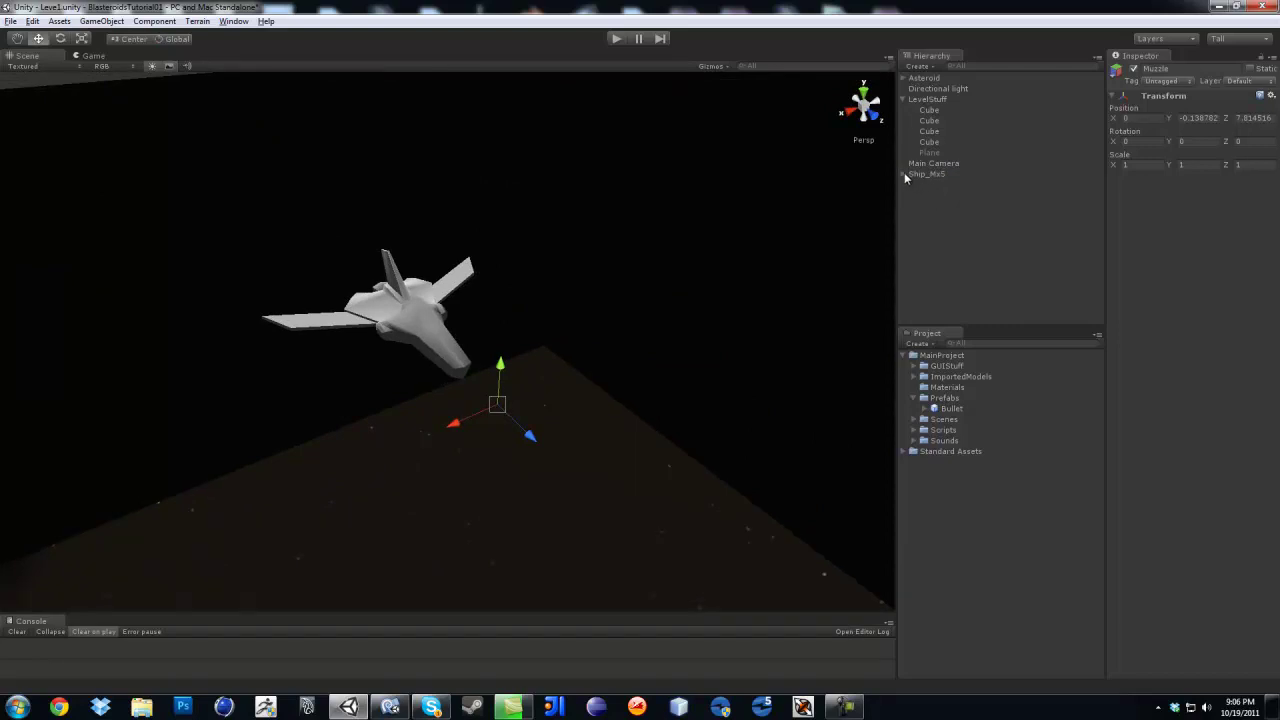
{"action": "left_click", "coordinate": [904, 175]}
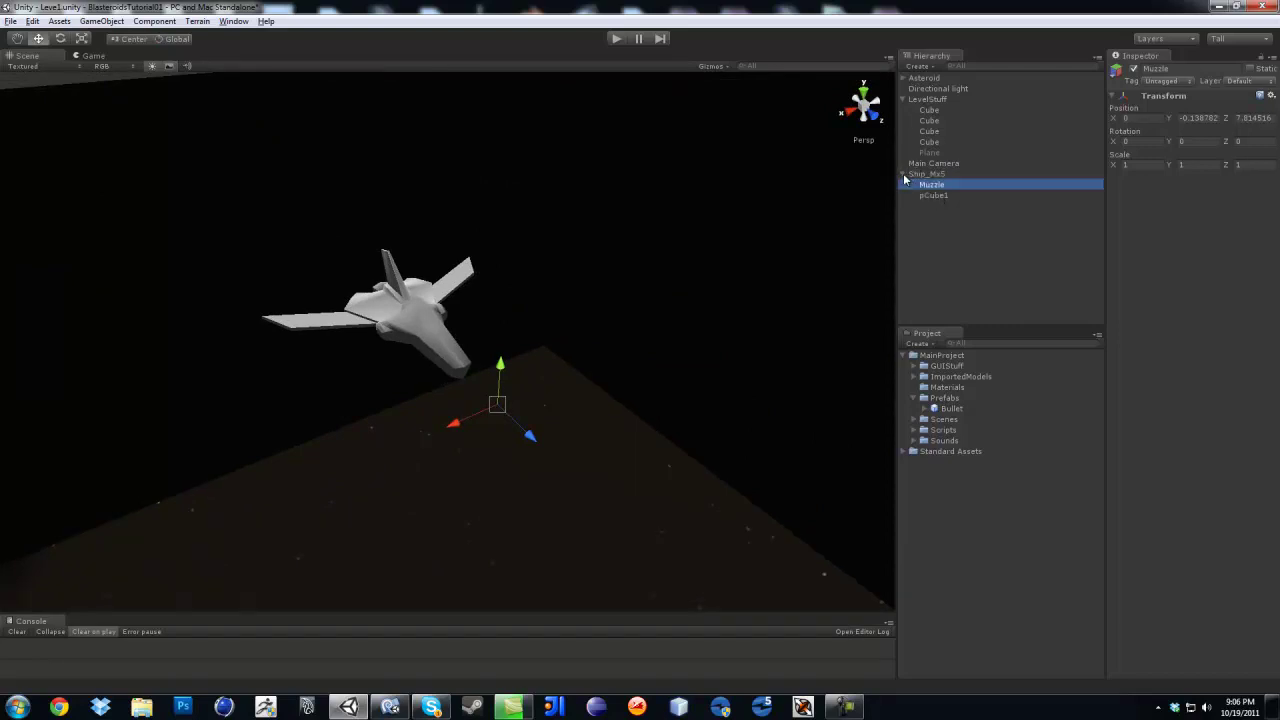
{"action": "left_click", "coordinate": [904, 175]}
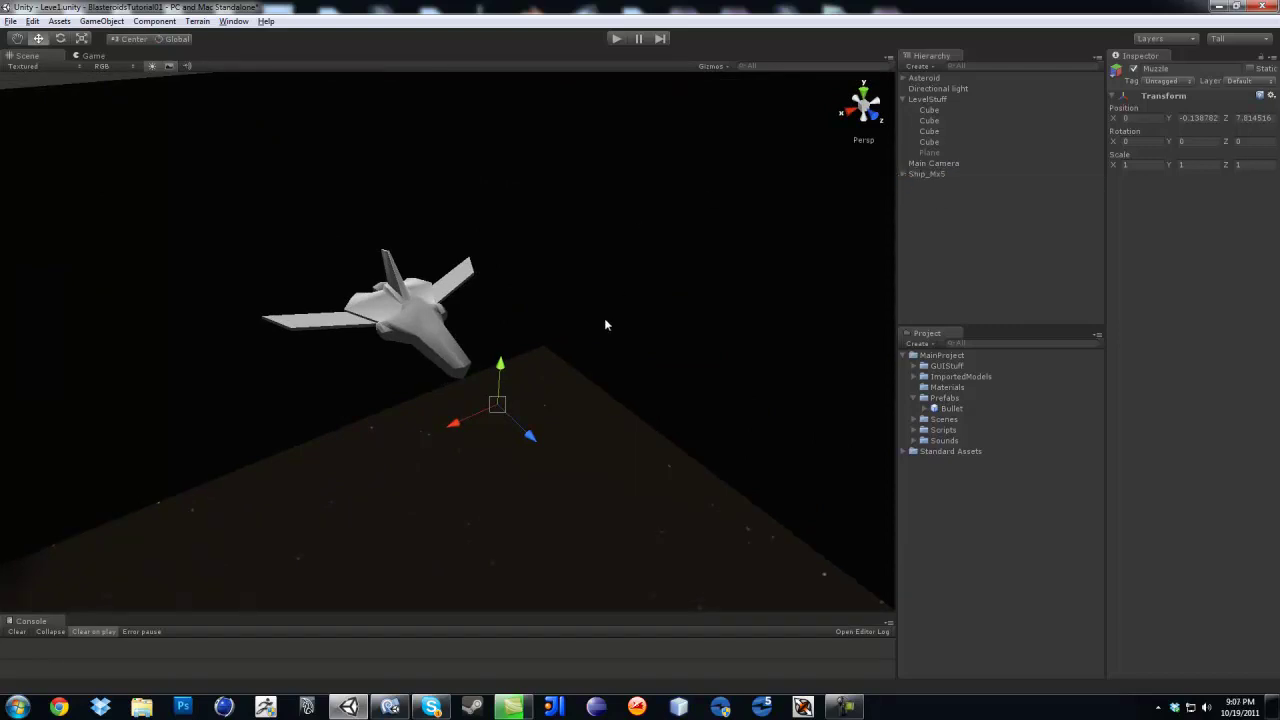